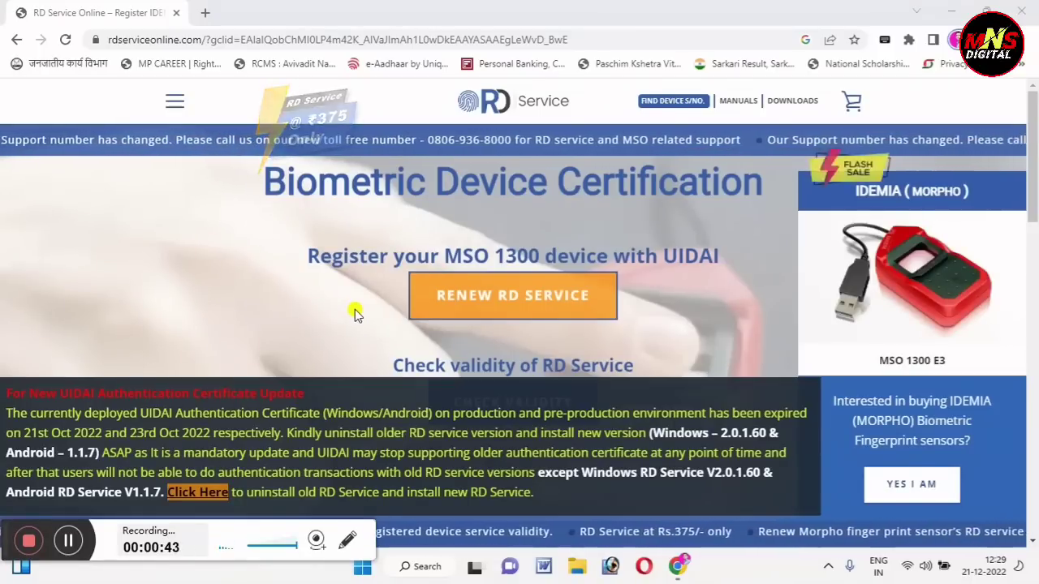
pyautogui.scroll(-2, 355, 314)
pyautogui.scroll(2, 355, 314)
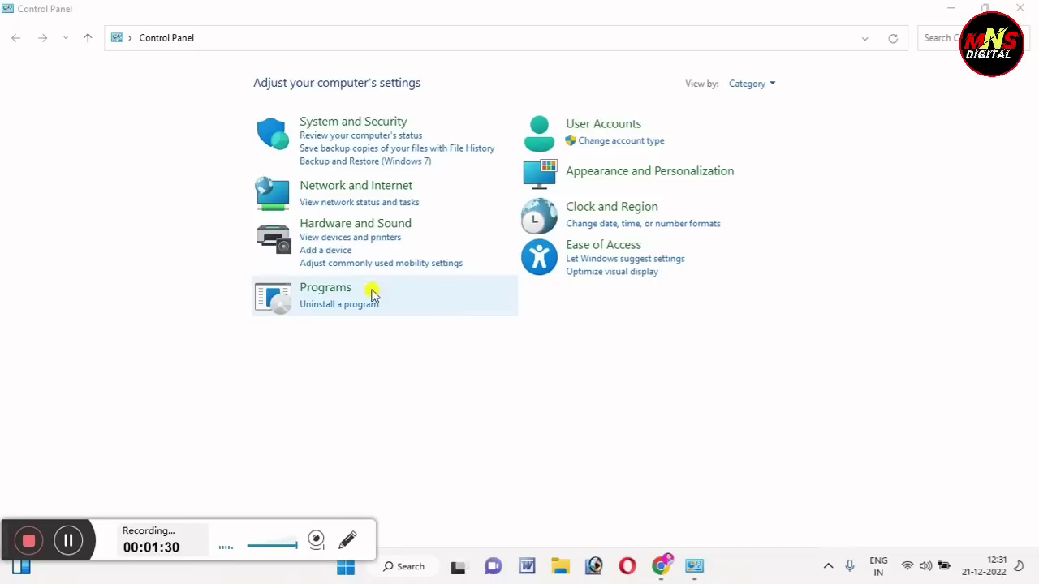
# Uninstall Morpho RD Service Driver version 2.0.1.60 through Control Panel's Programs and Features
pyautogui.click(330, 290)
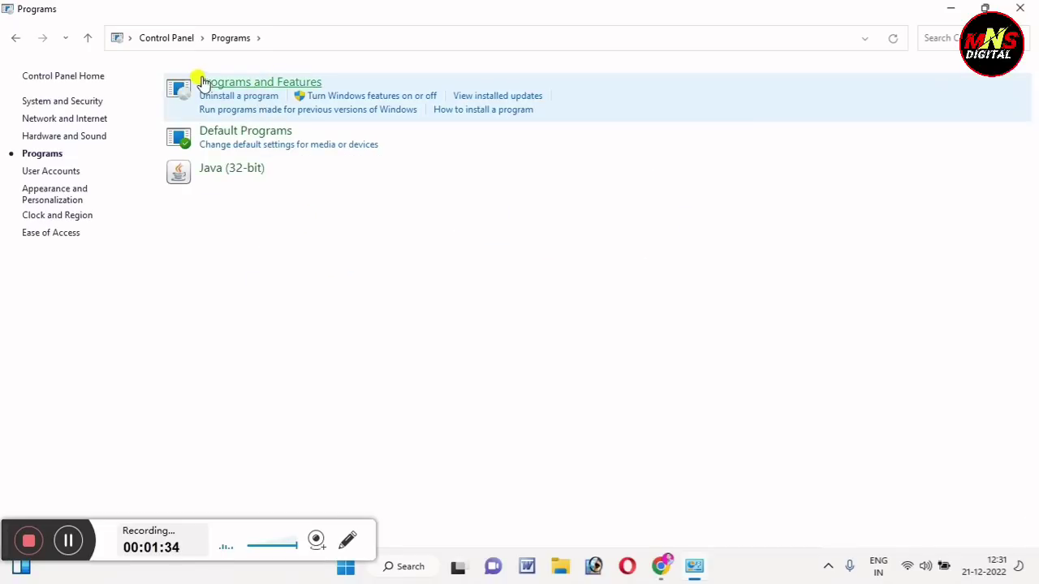
pyautogui.click(253, 91)
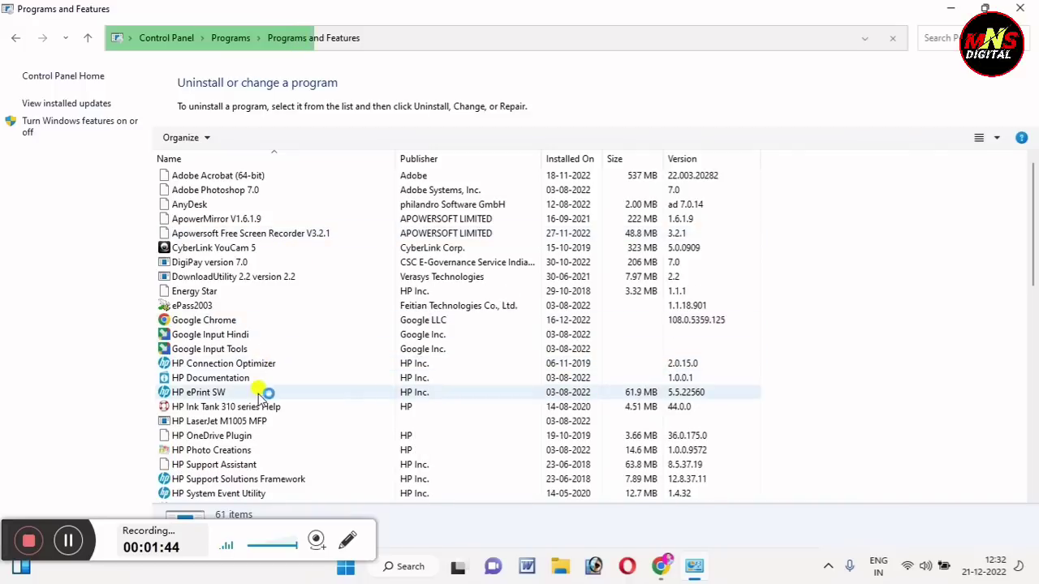
pyautogui.scroll(-2, 300, 280)
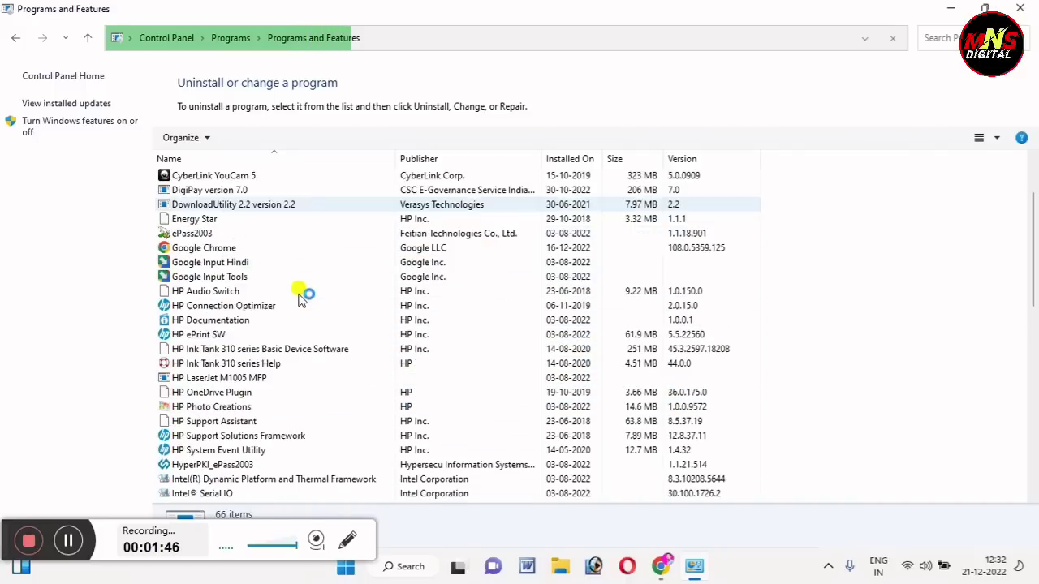
pyautogui.scroll(-4, 302, 296)
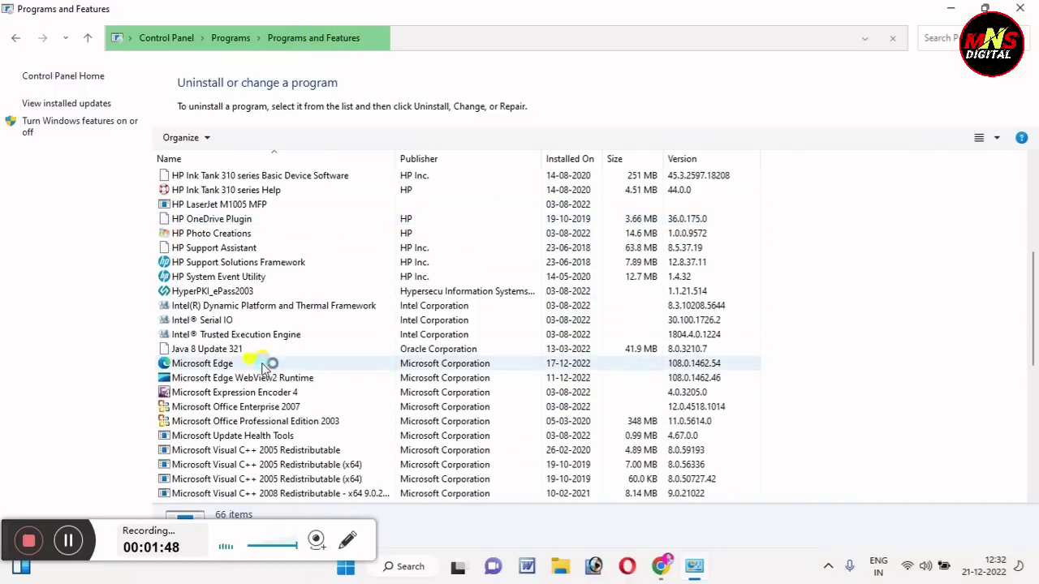
pyautogui.scroll(-7, 272, 357)
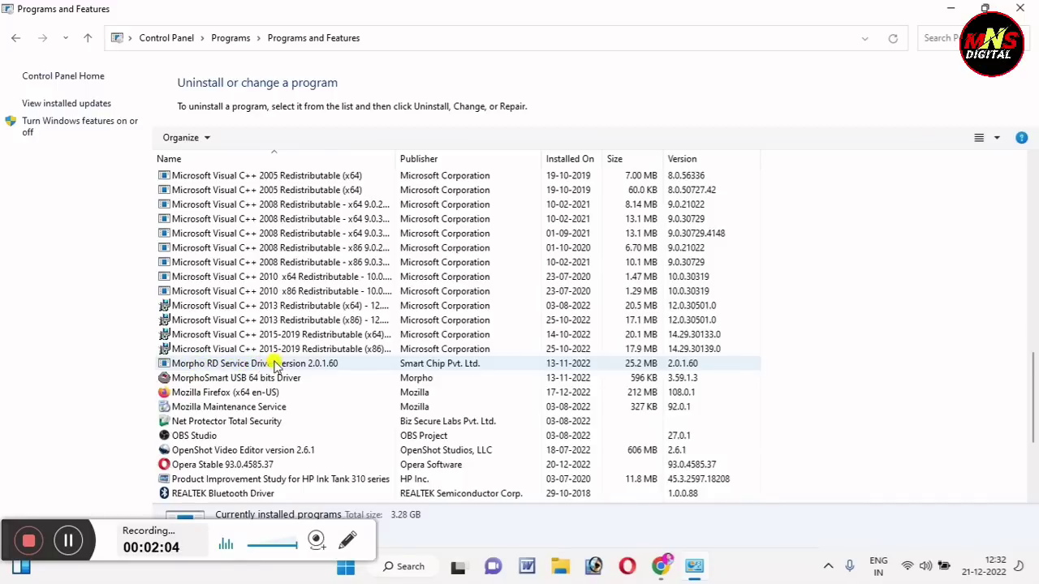
pyautogui.click(221, 364)
pyautogui.rightClick(224, 367)
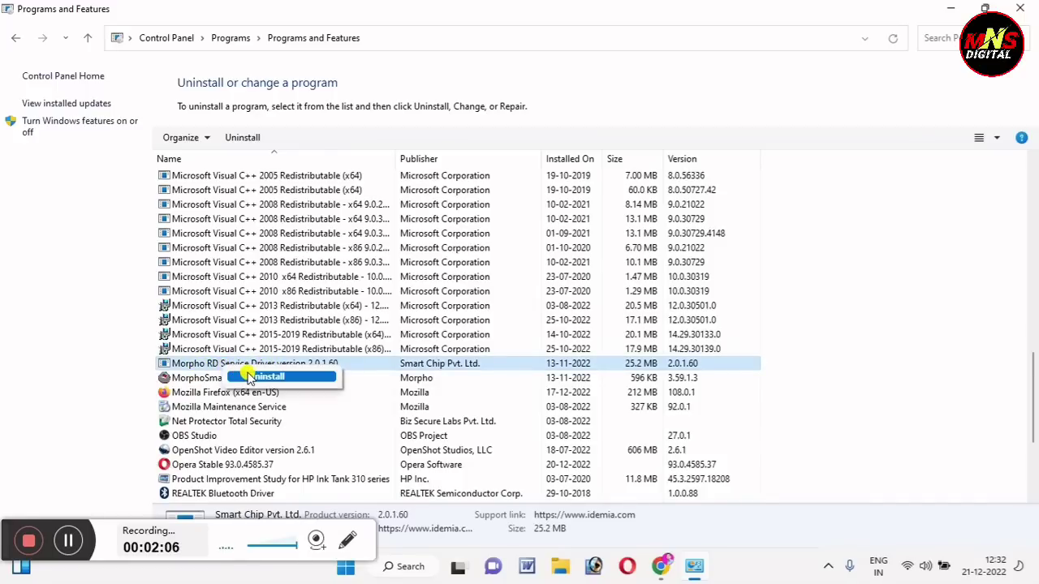
pyautogui.click(263, 378)
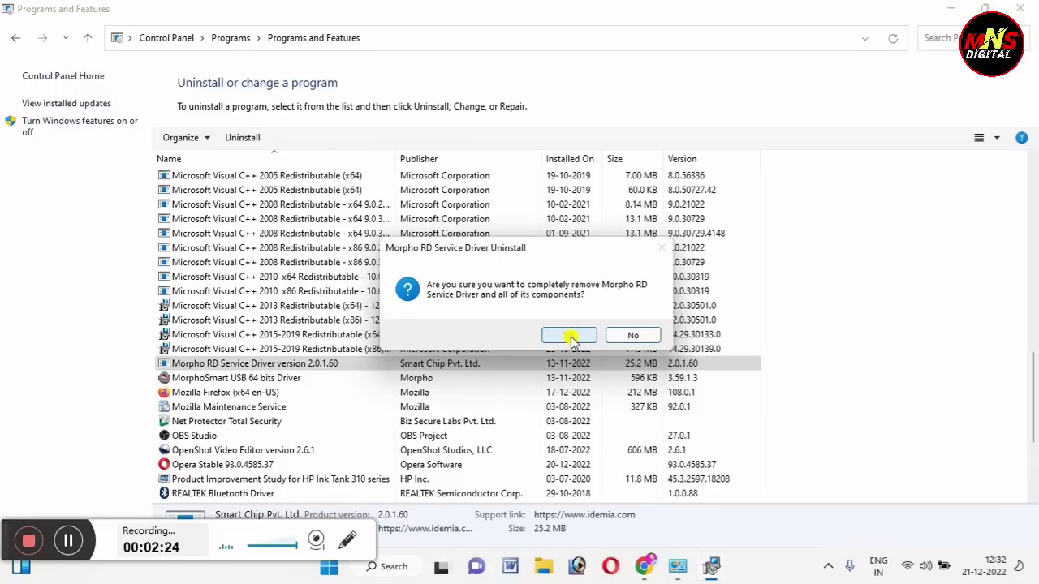
pyautogui.click(569, 337)
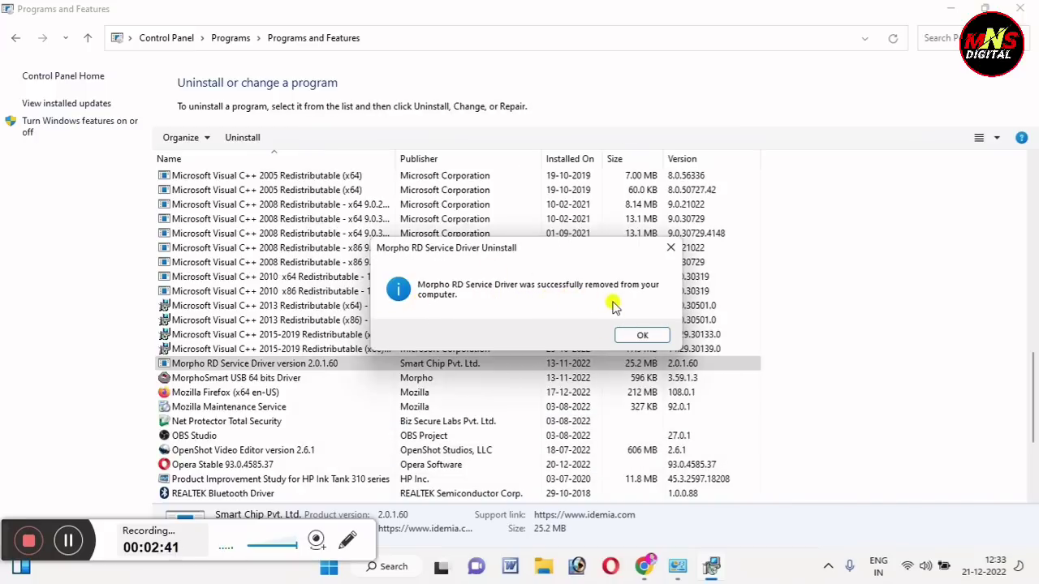
pyautogui.click(643, 336)
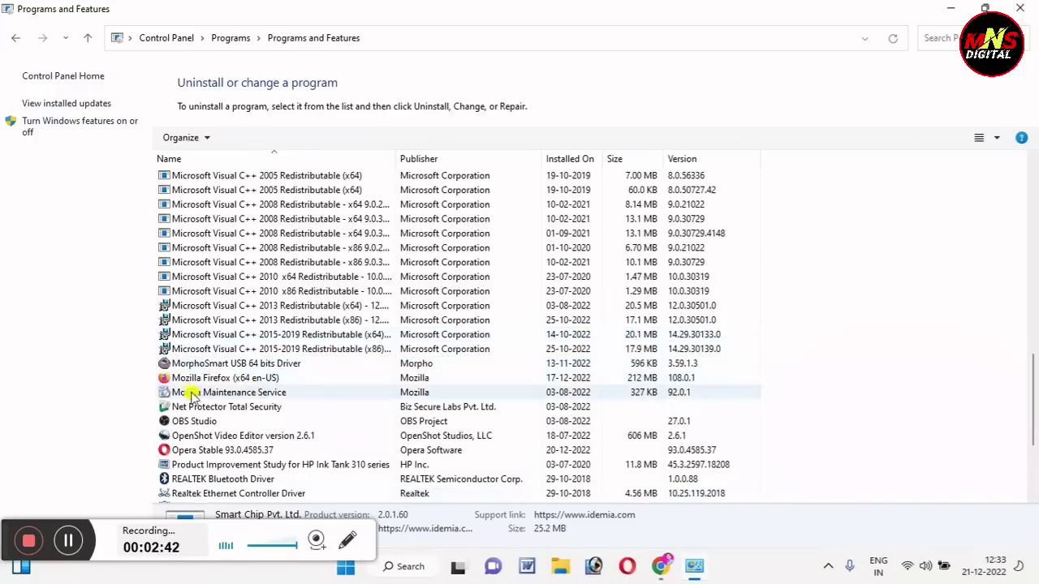
# Uninstall MorphoSmart USB 64 bits Driver and close Programs and Features
pyautogui.rightClick(237, 366)
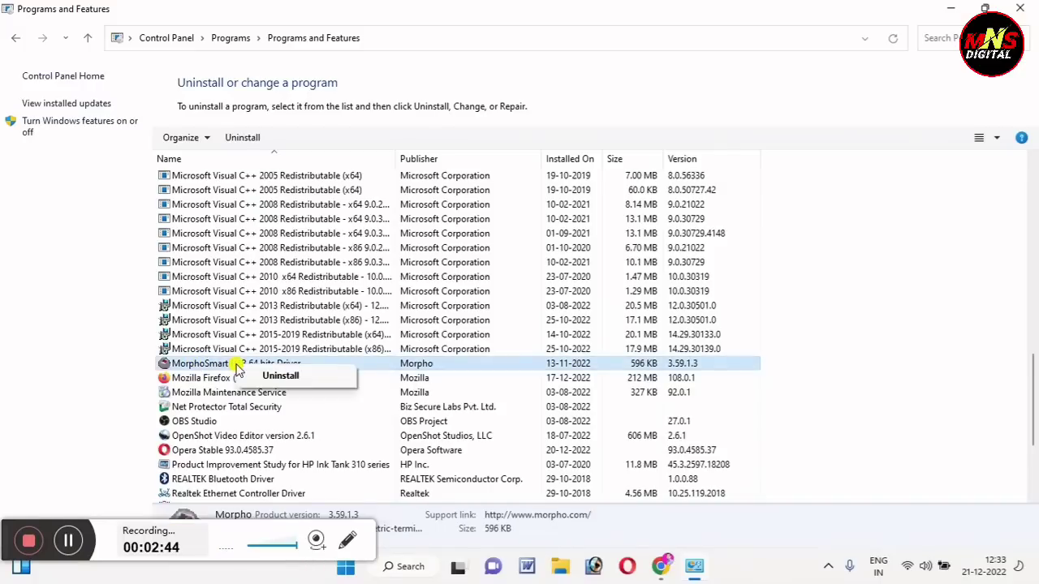
pyautogui.click(295, 377)
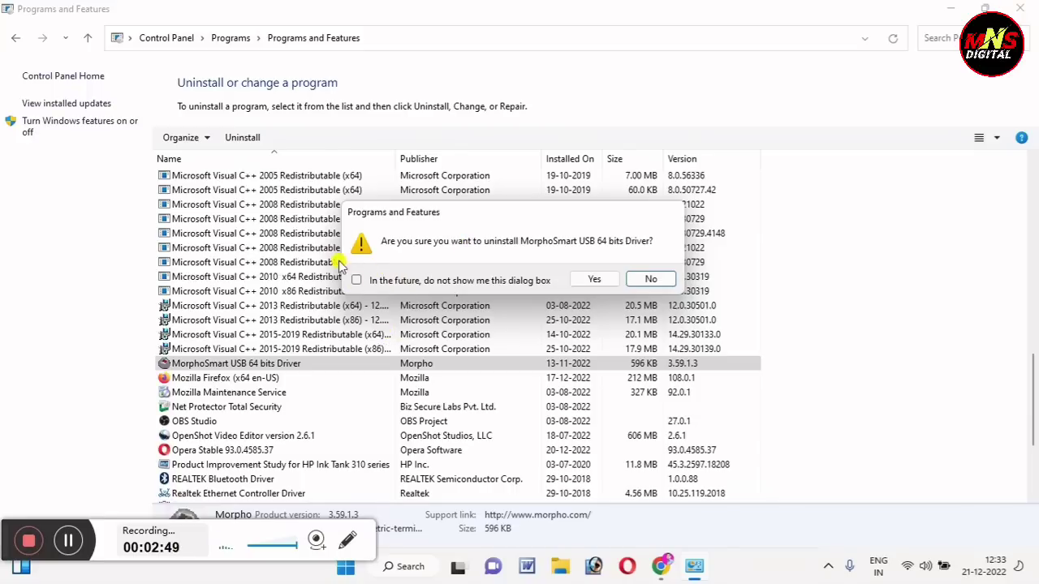
pyautogui.click(597, 280)
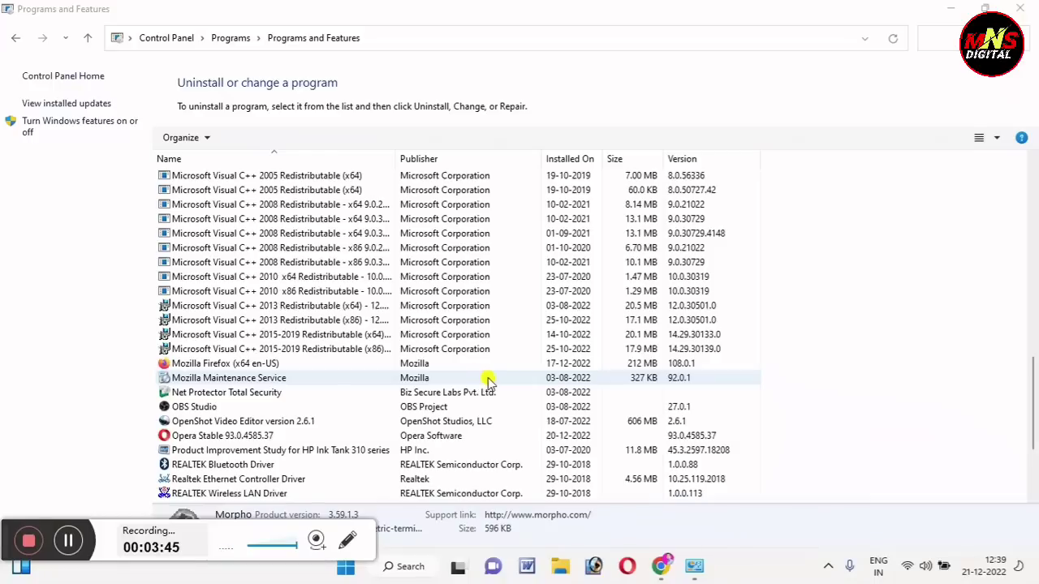
pyautogui.click(1021, 9)
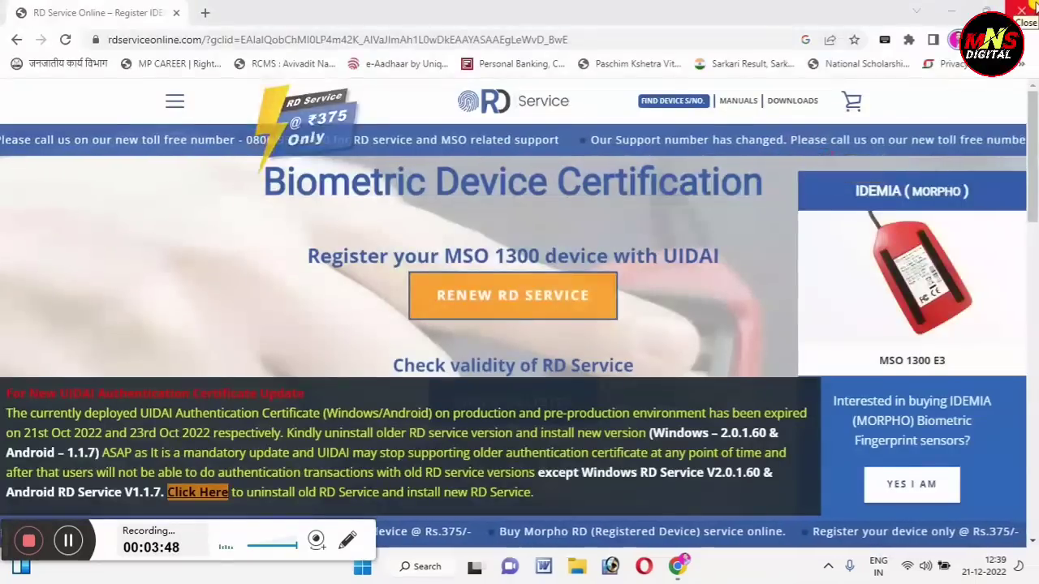
# Delete the MORPHORDLOG folder and the MorphoRdService folder below it from Local Disk (C:)
pyautogui.click(1020, 8)
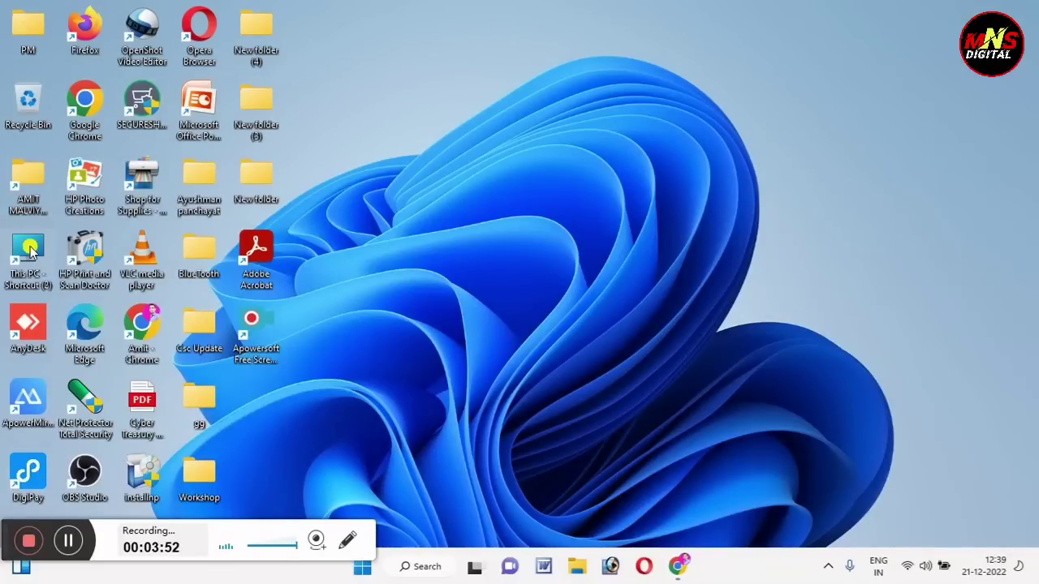
pyautogui.click(27, 185)
pyautogui.doubleClick(33, 244)
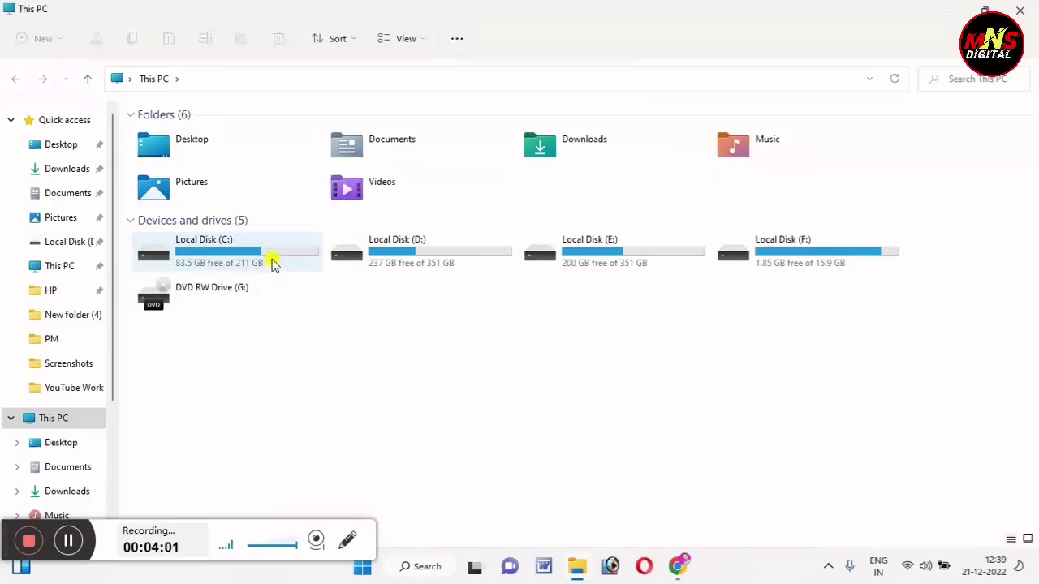
pyautogui.click(208, 253)
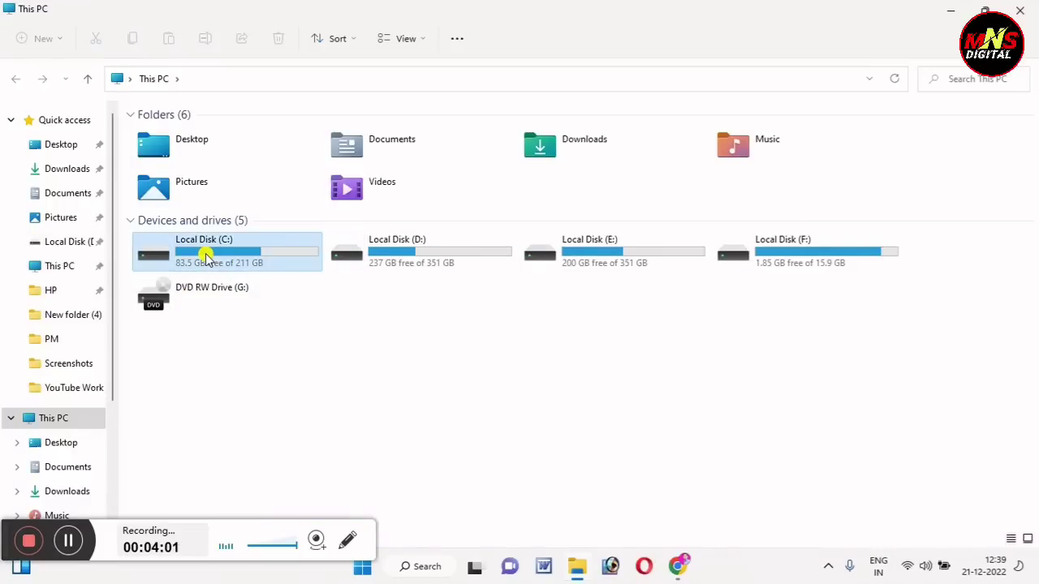
pyautogui.doubleClick(208, 253)
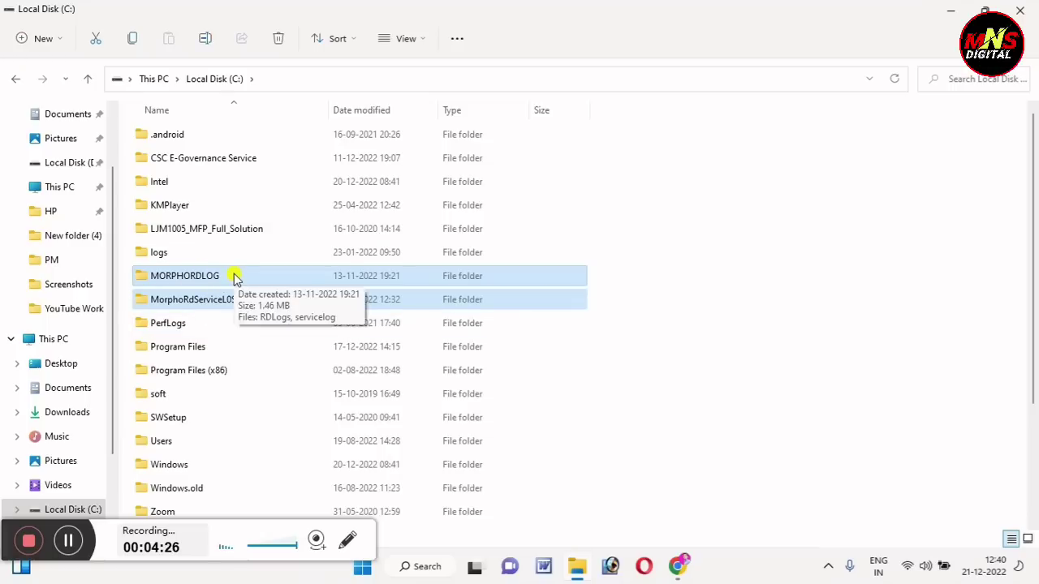
pyautogui.rightClick(233, 275)
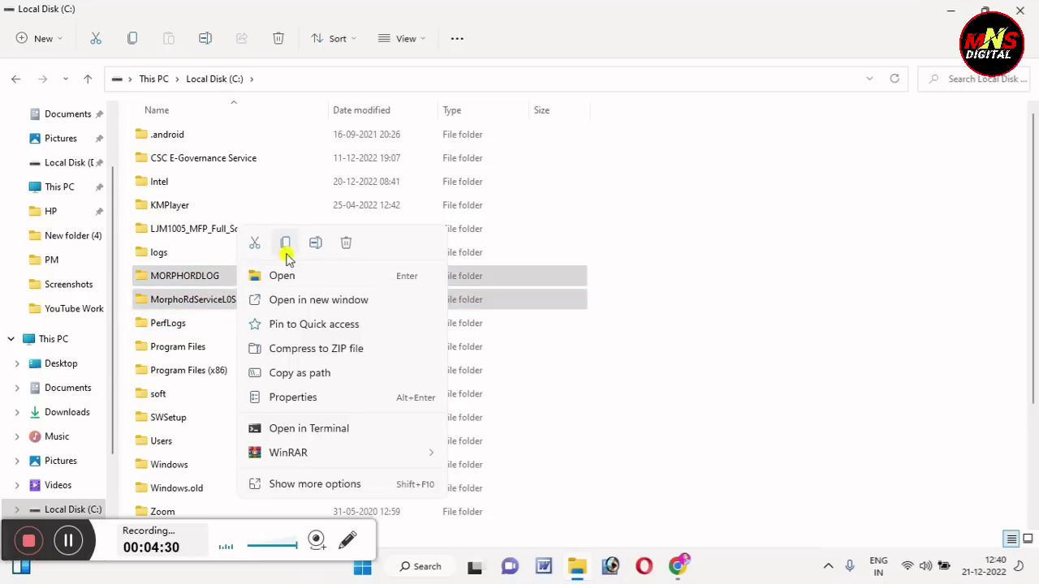
pyautogui.click(345, 246)
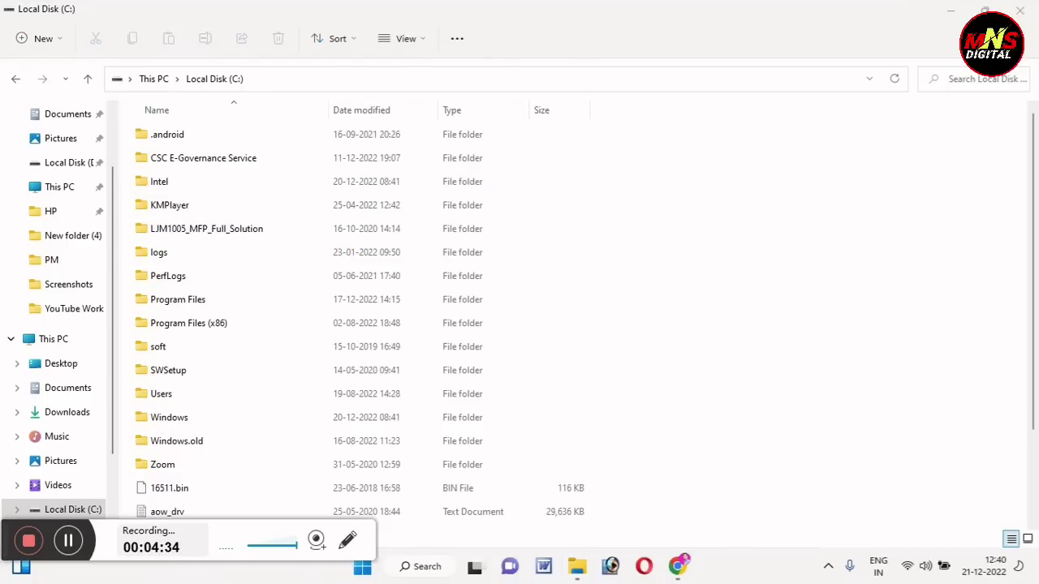
pyautogui.click(1028, 15)
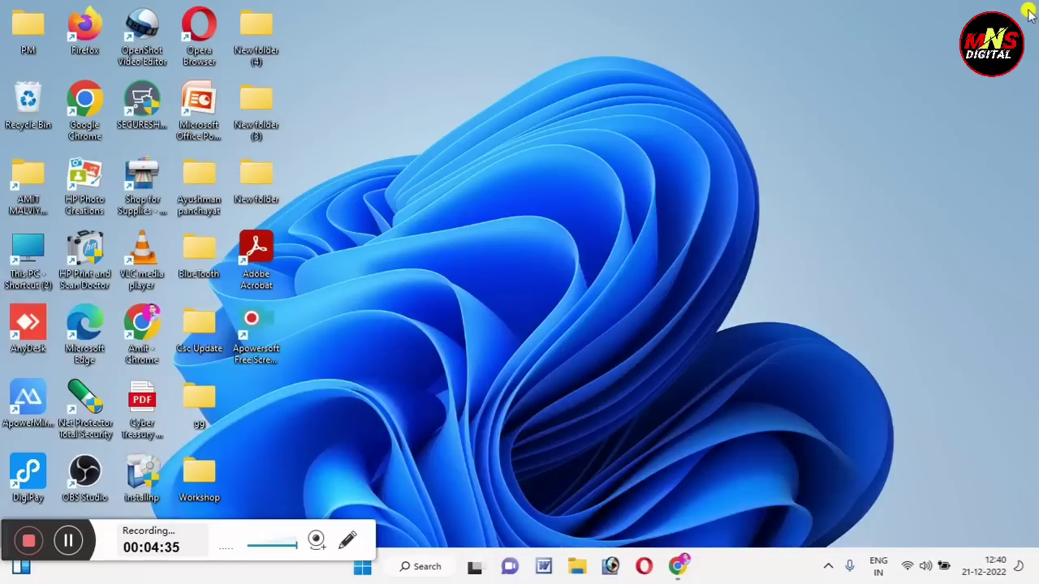
# Empty the Recycle Bin to permanently delete the two removed Morpho folders
pyautogui.rightClick(24, 113)
pyautogui.click(44, 137)
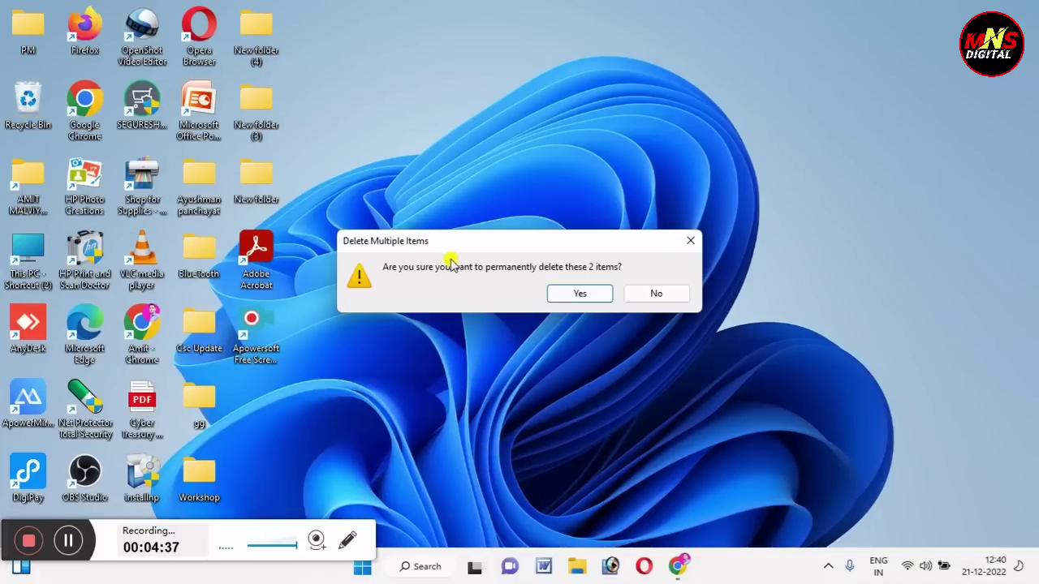
pyautogui.click(550, 293)
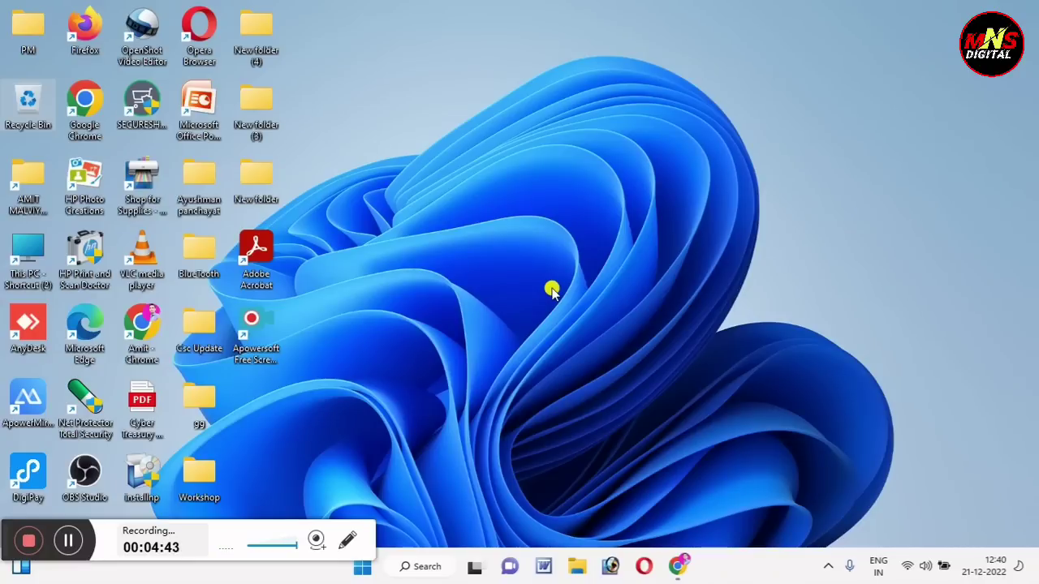
# Switch to Chrome and download the Windows HTTPS localhost RD Service driver from rdserviceonline.com
pyautogui.click(678, 566)
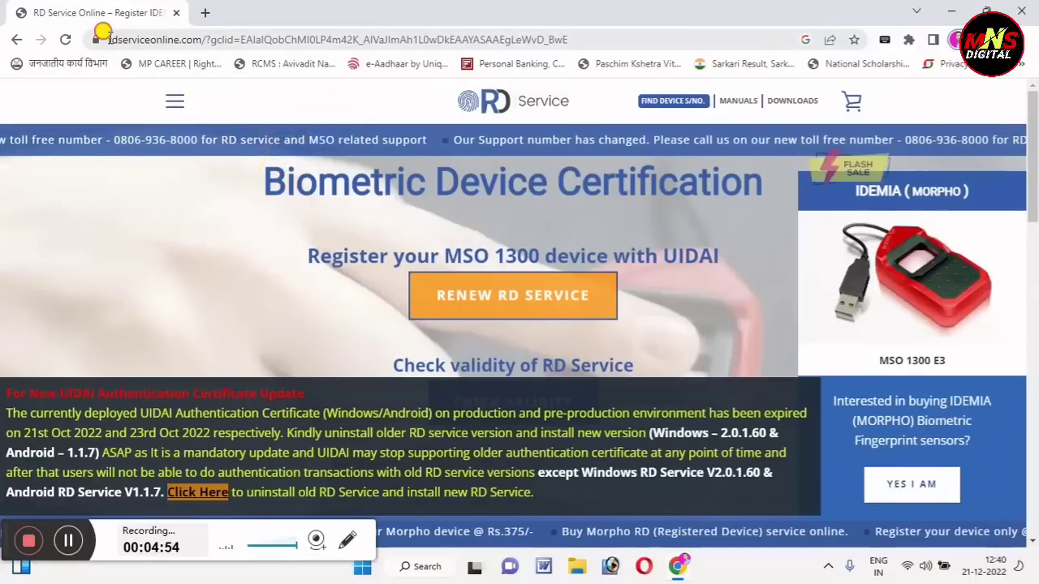
pyautogui.moveTo(202, 29); pyautogui.dragTo(270, 39)
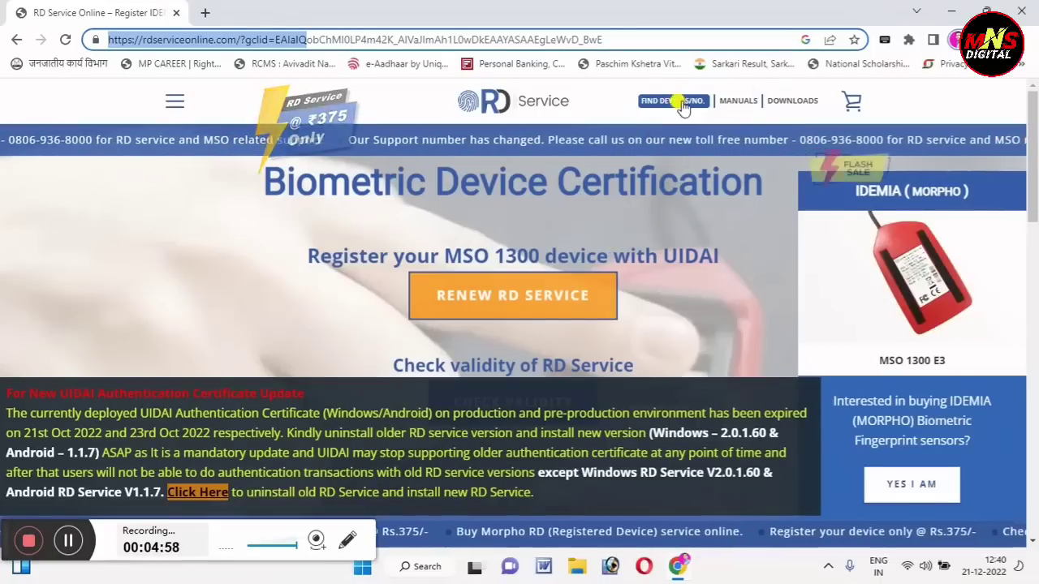
pyautogui.moveTo(784, 103)
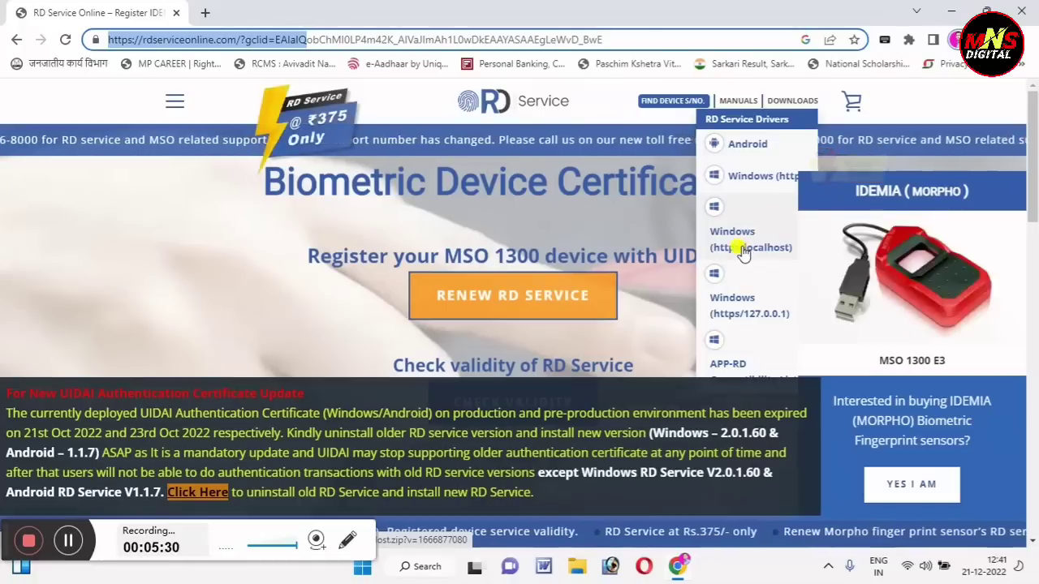
pyautogui.click(745, 251)
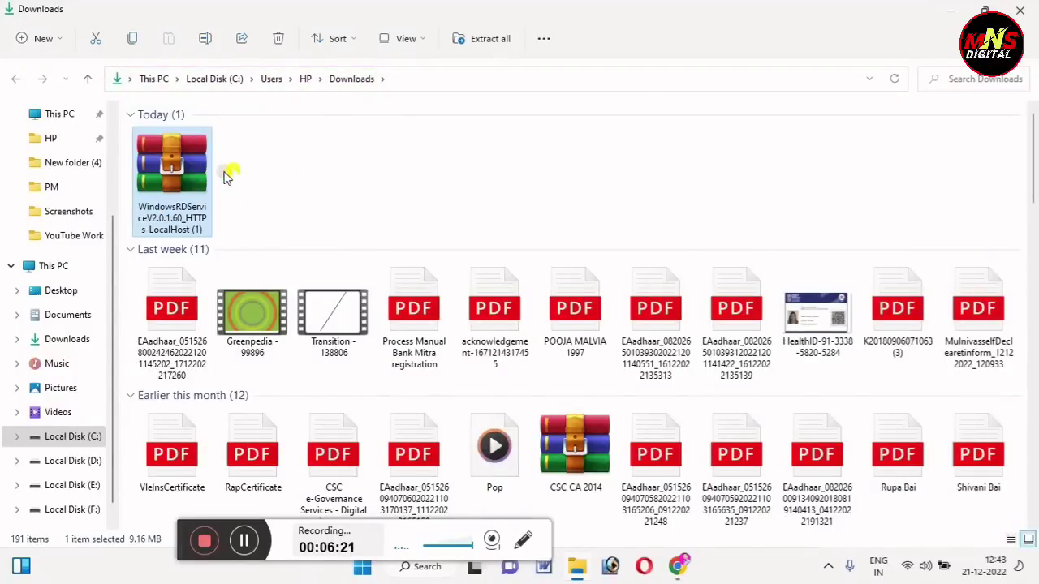
# Extract the downloaded WindowsRDServiceV2.0.1.60_HTTPs-LocalHost (1) archive to the suggested folder in Downloads
pyautogui.click(192, 140)
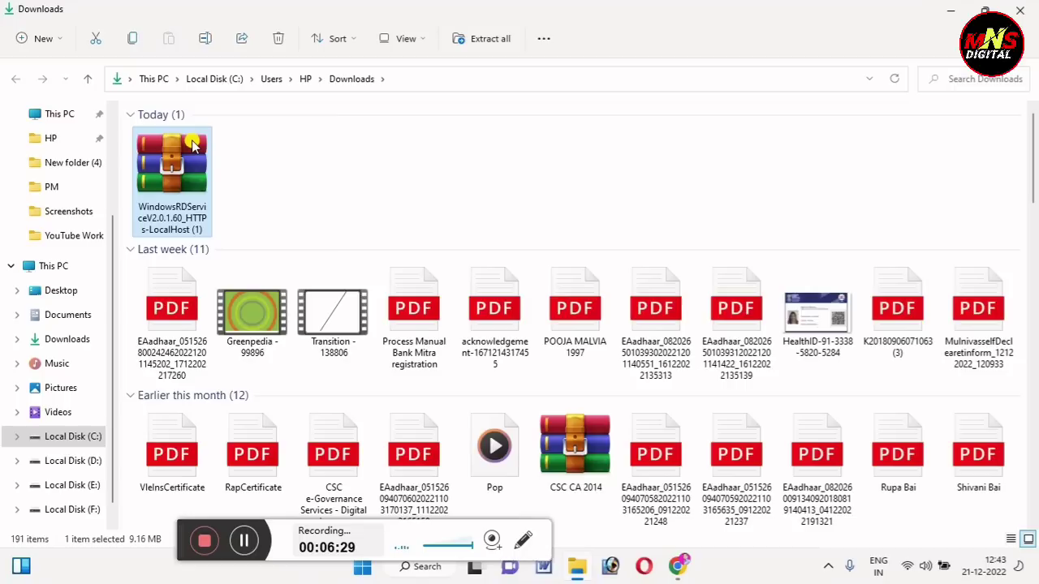
pyautogui.rightClick(192, 144)
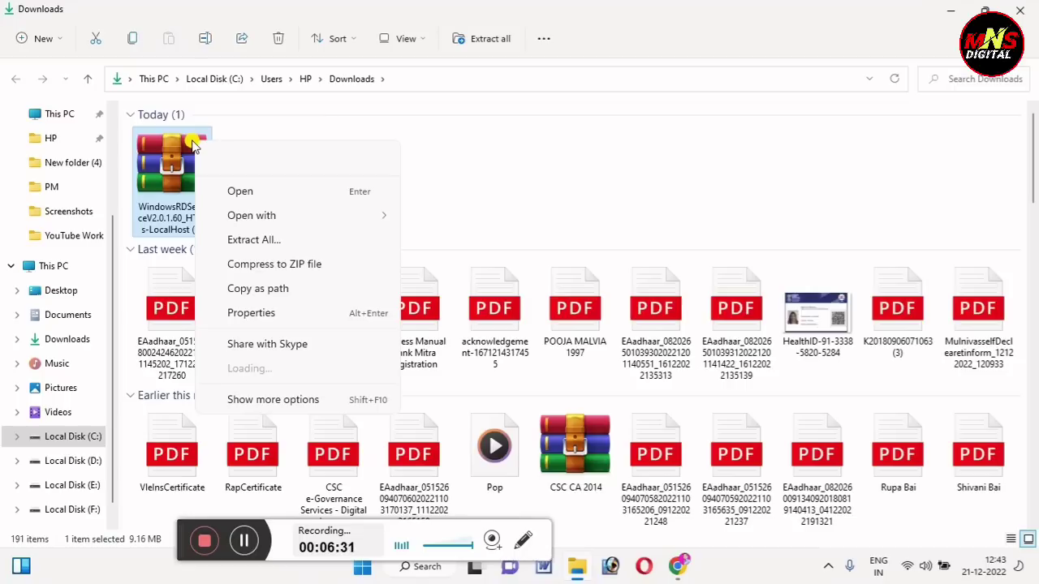
pyautogui.click(283, 239)
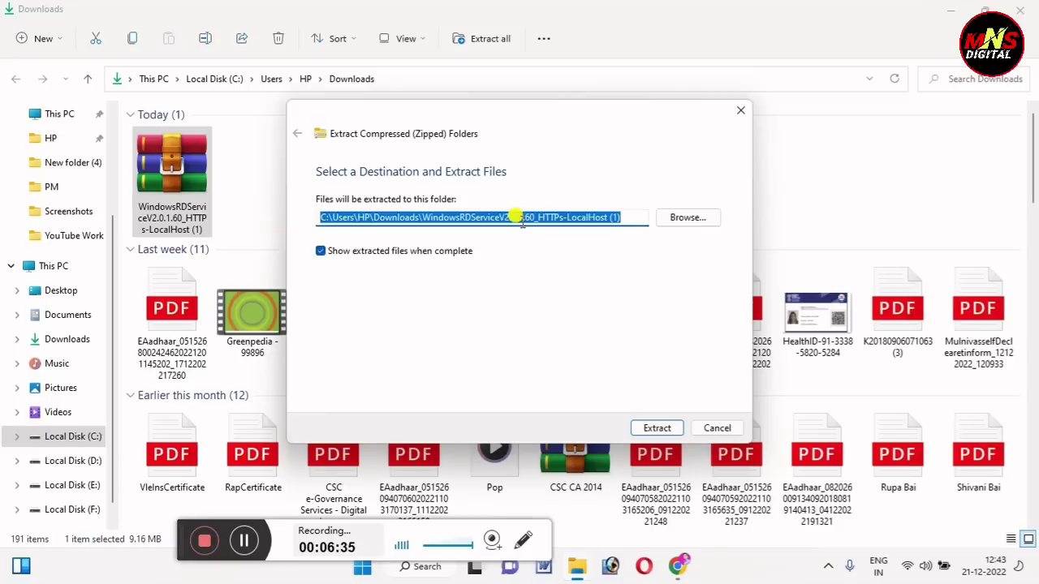
pyautogui.click(656, 428)
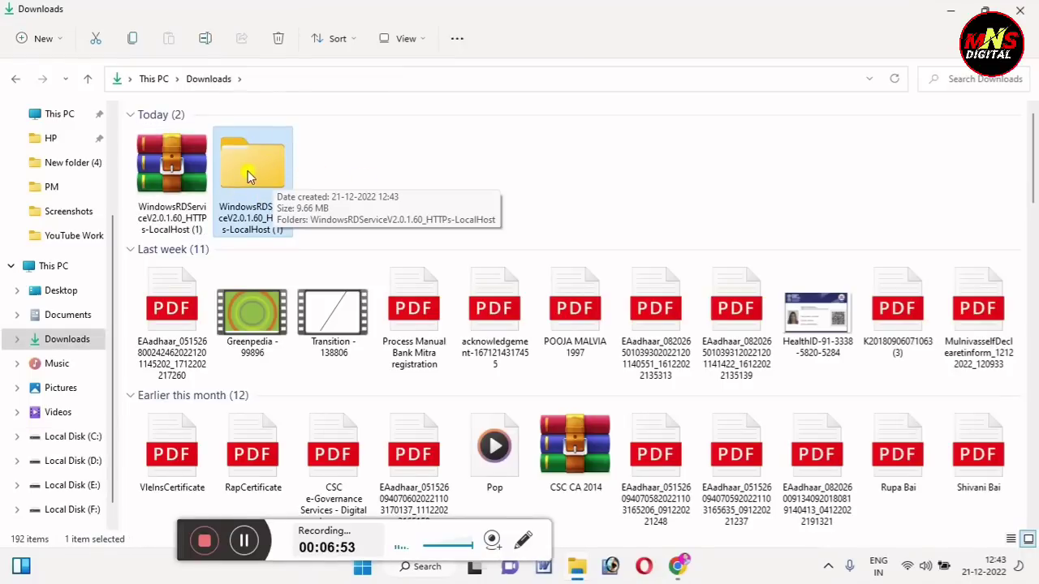
# Run the WindowsRDService_HTTPs-LocalHost installer from the extracted folder as administrator
pyautogui.doubleClick(248, 169)
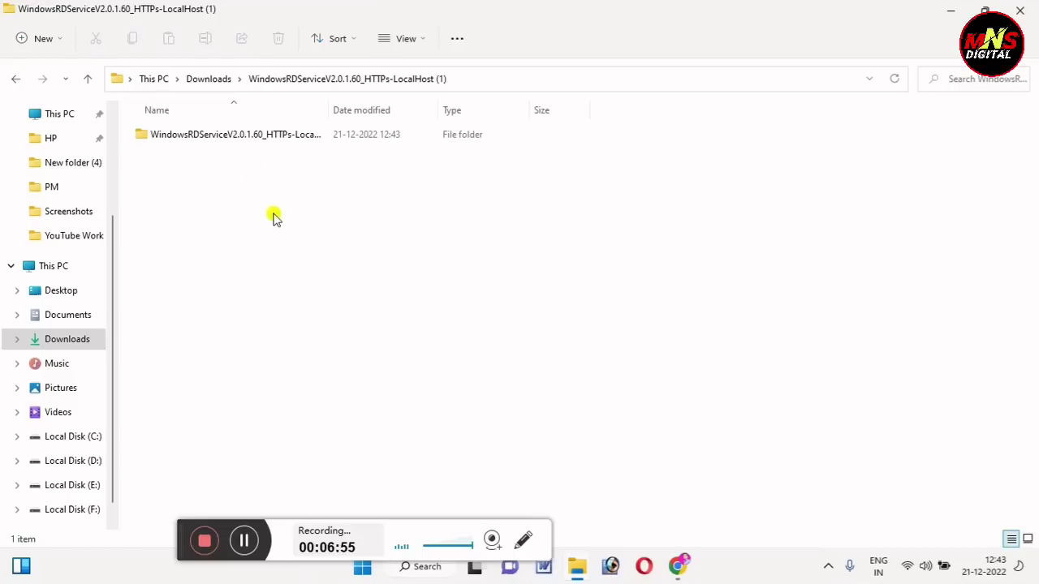
pyautogui.doubleClick(233, 138)
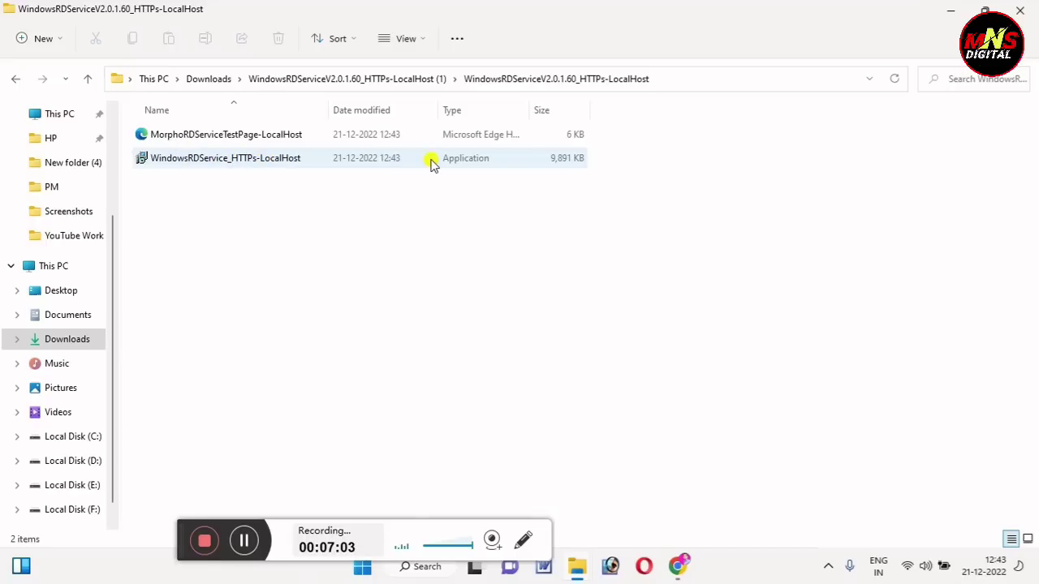
pyautogui.click(240, 166)
pyautogui.rightClick(241, 166)
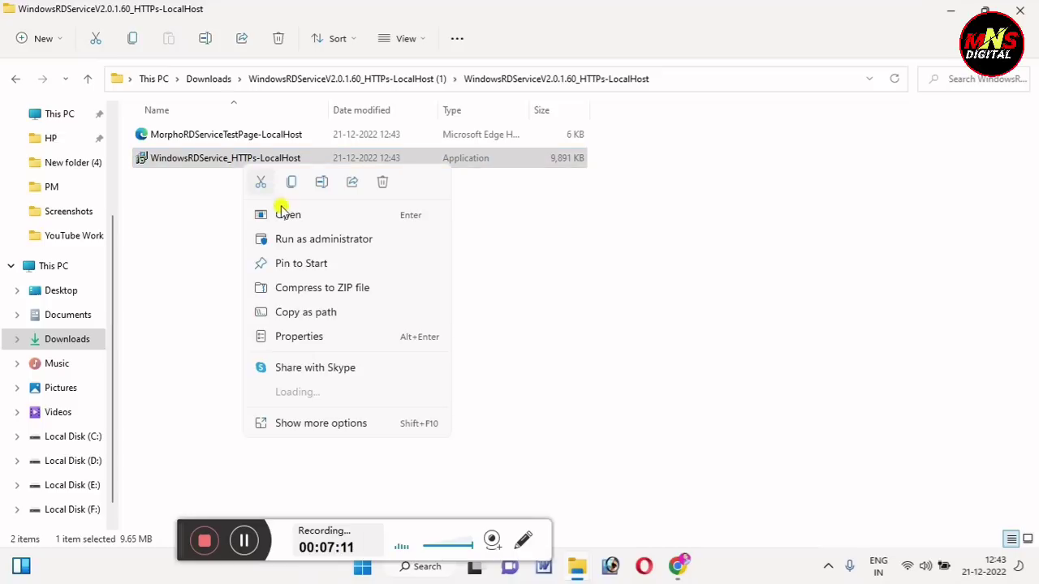
pyautogui.click(372, 243)
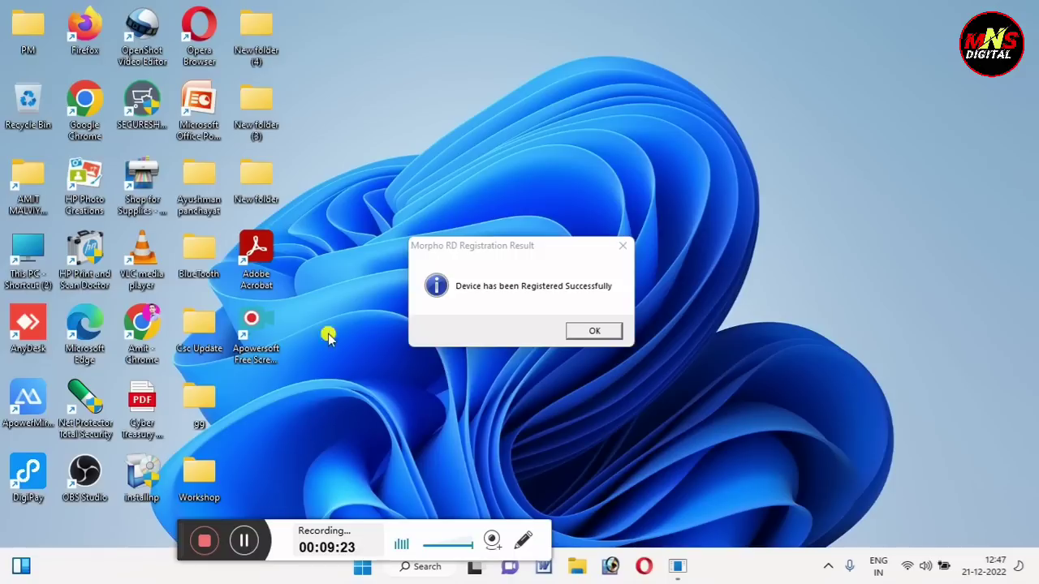
# Dismiss the device registration message and open the ConfigSettings file in the MorphoRdServiceL0Soft folder on Local Disk (C:)
pyautogui.press('Return')
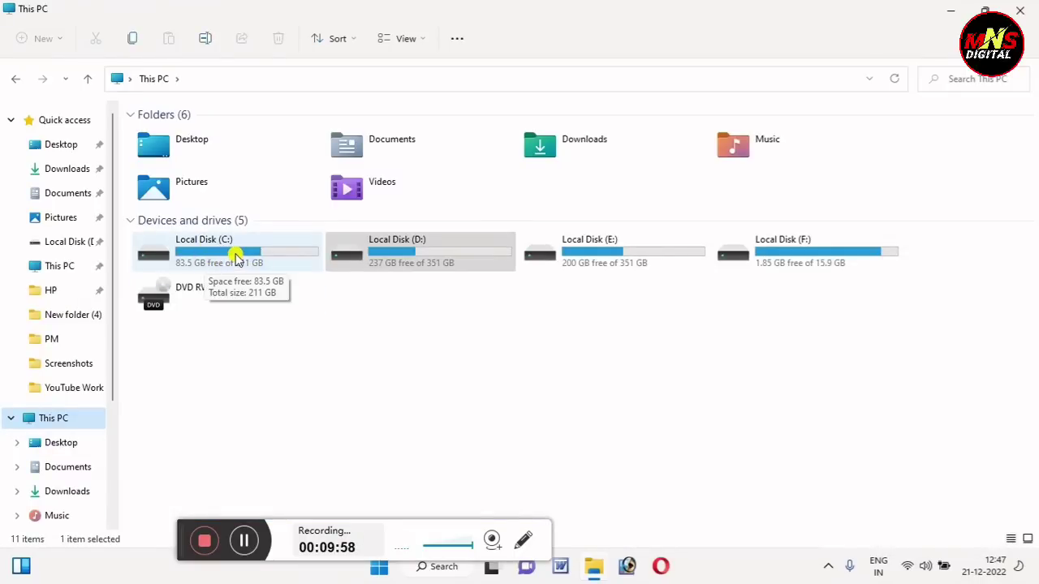
pyautogui.click(235, 255)
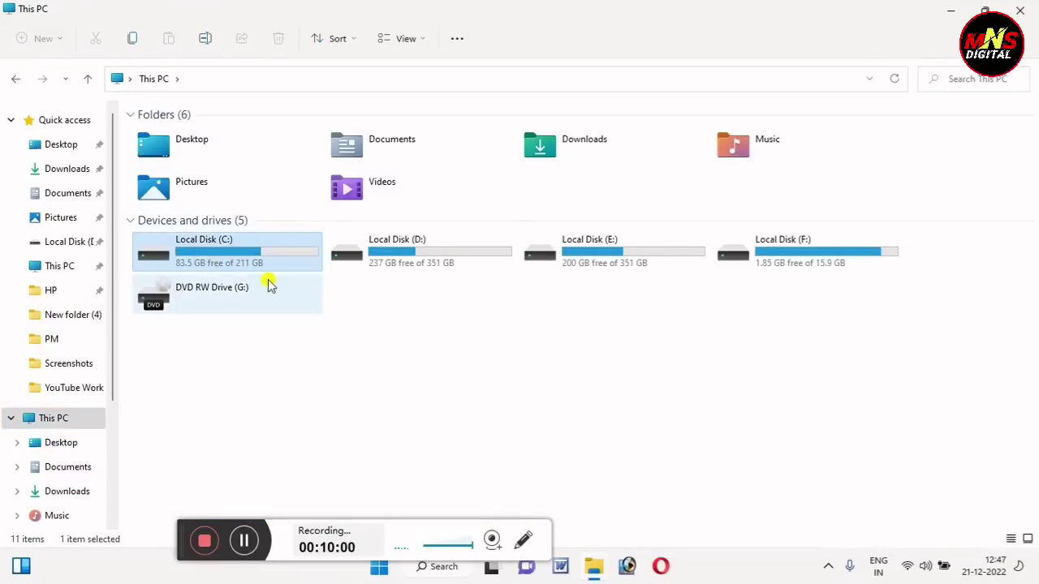
pyautogui.doubleClick(267, 268)
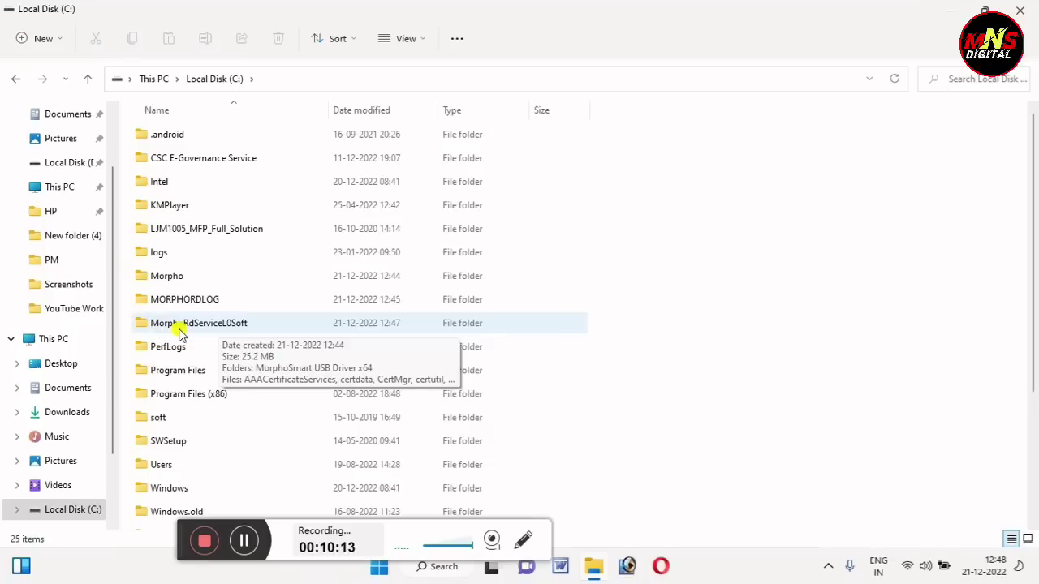
pyautogui.click(224, 324)
pyautogui.doubleClick(225, 324)
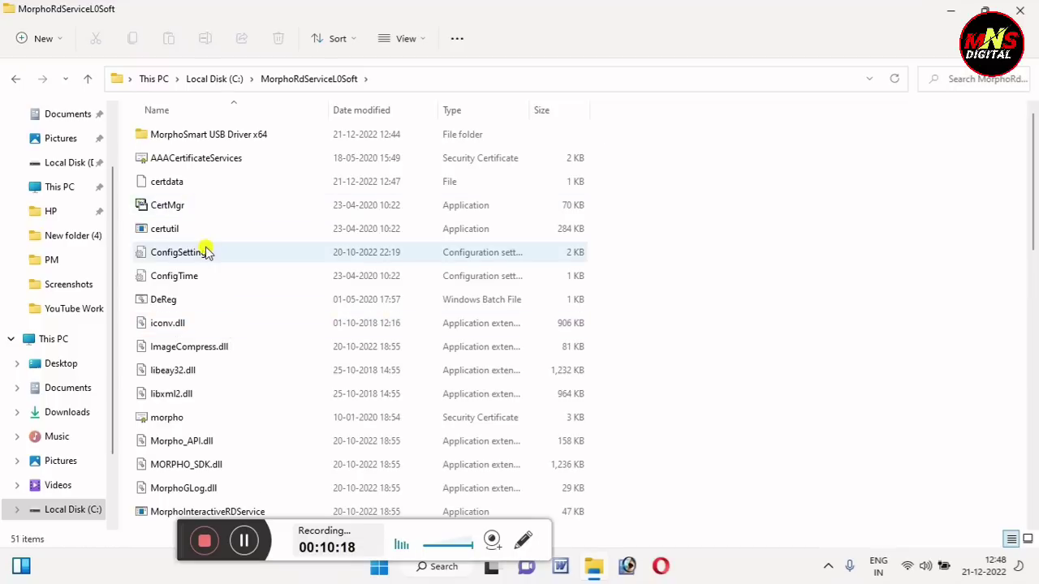
pyautogui.doubleClick(209, 258)
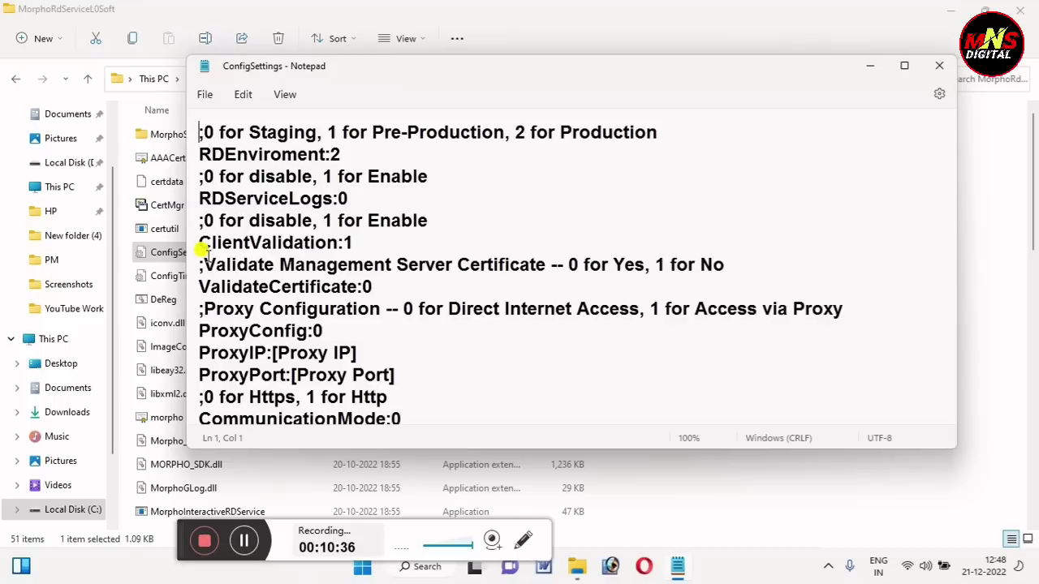
# Change the CommunicationMode value to 1 for Http in the ConfigSettings file
pyautogui.scroll(-2, 354, 363)
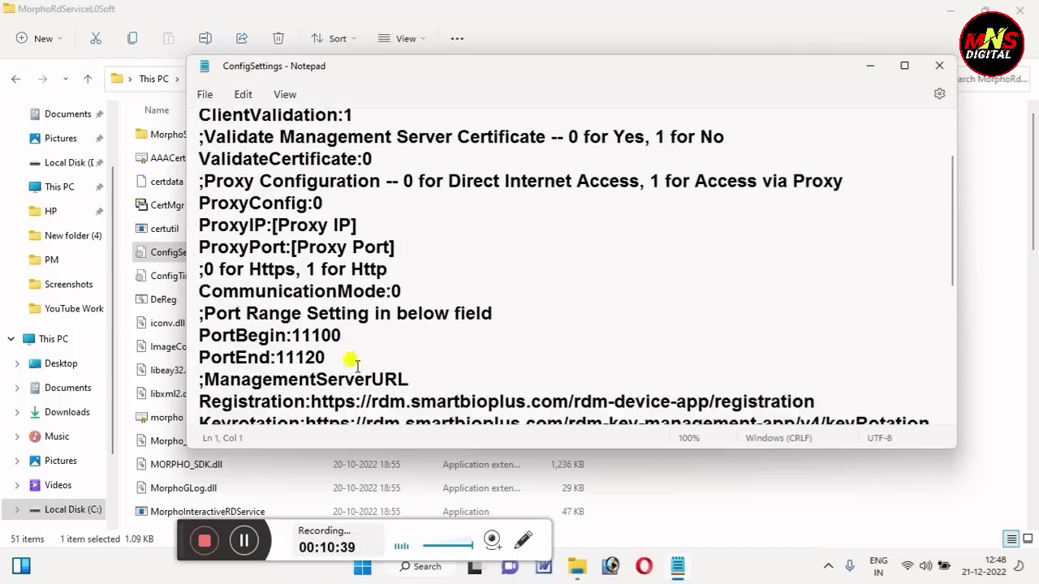
pyautogui.scroll(-1, 357, 362)
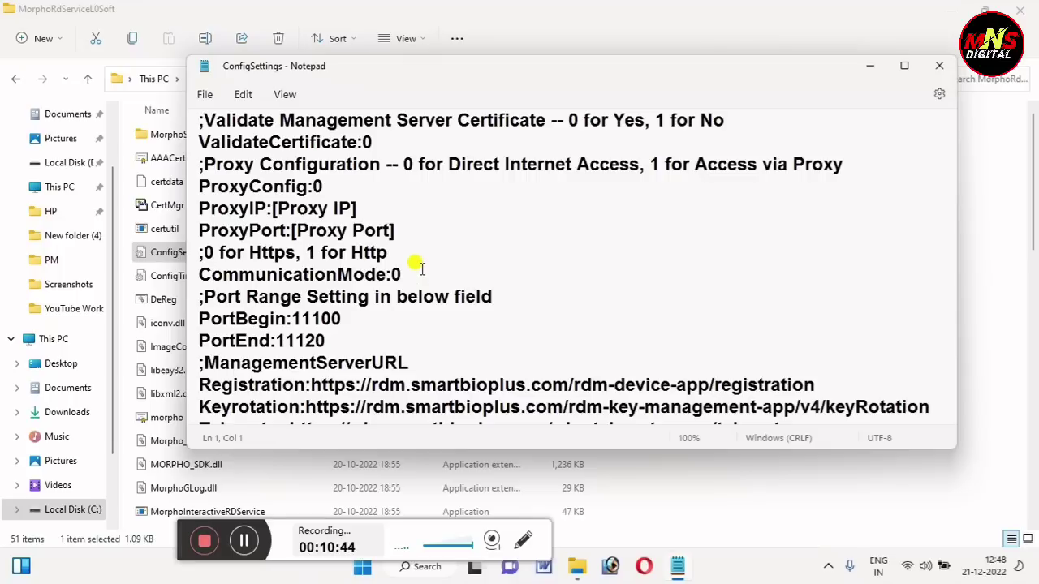
pyautogui.click(421, 269)
pyautogui.moveTo(200, 274); pyautogui.dragTo(420, 274)
pyautogui.click(416, 277)
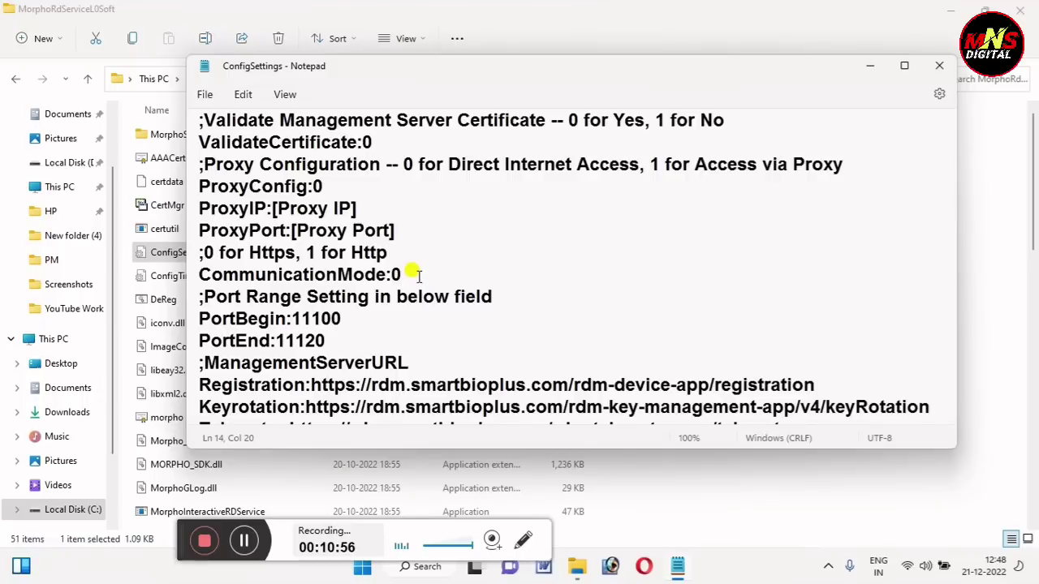
pyautogui.press('BackSpace')
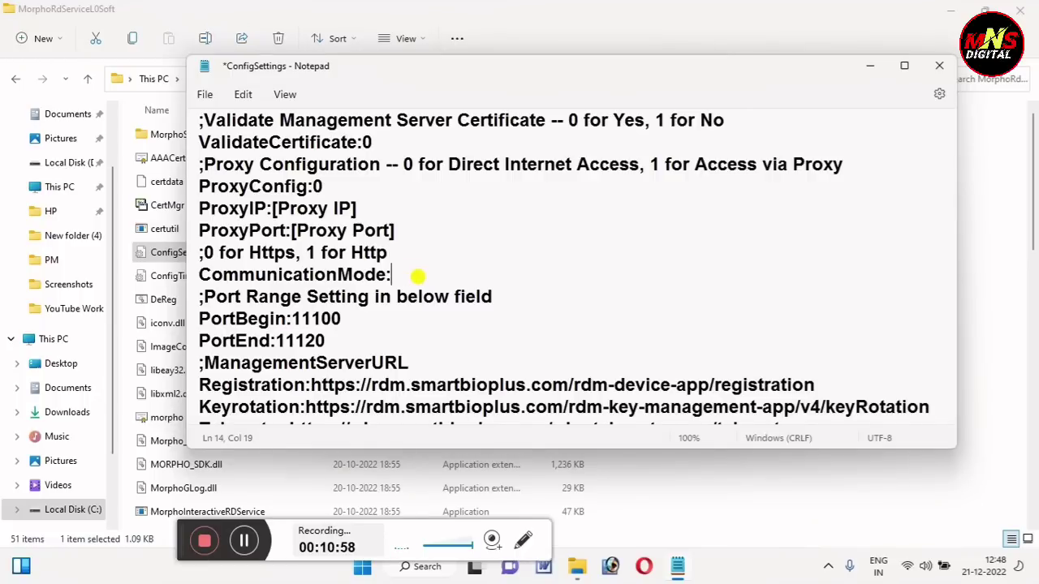
pyautogui.write('1')
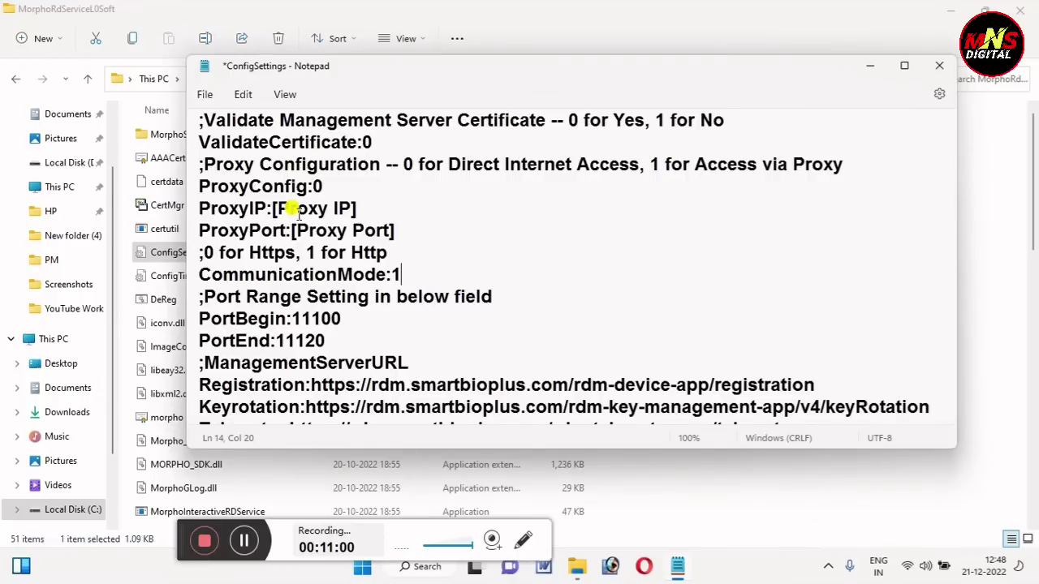
pyautogui.click(205, 94)
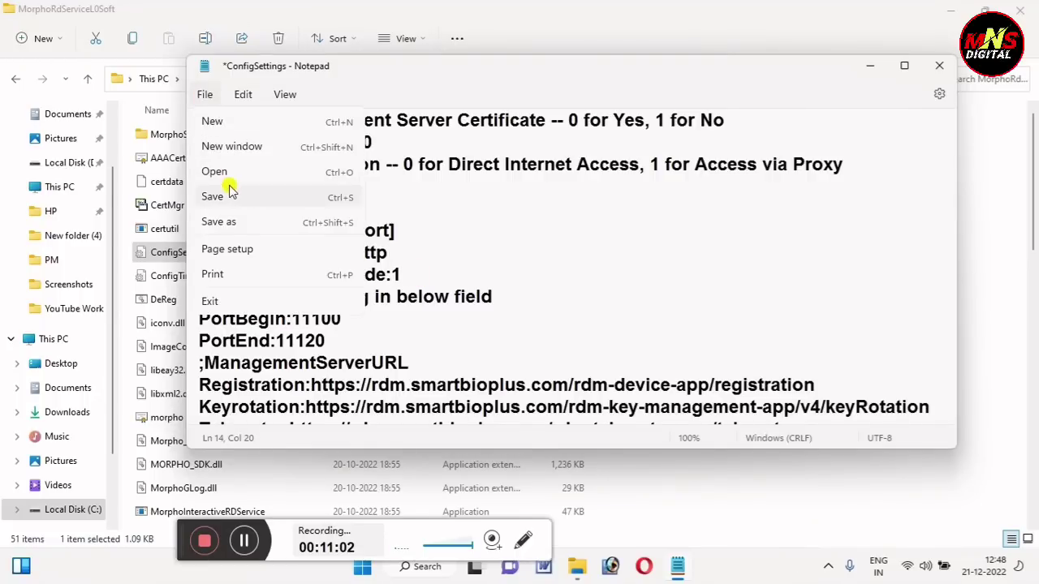
pyautogui.click(435, 256)
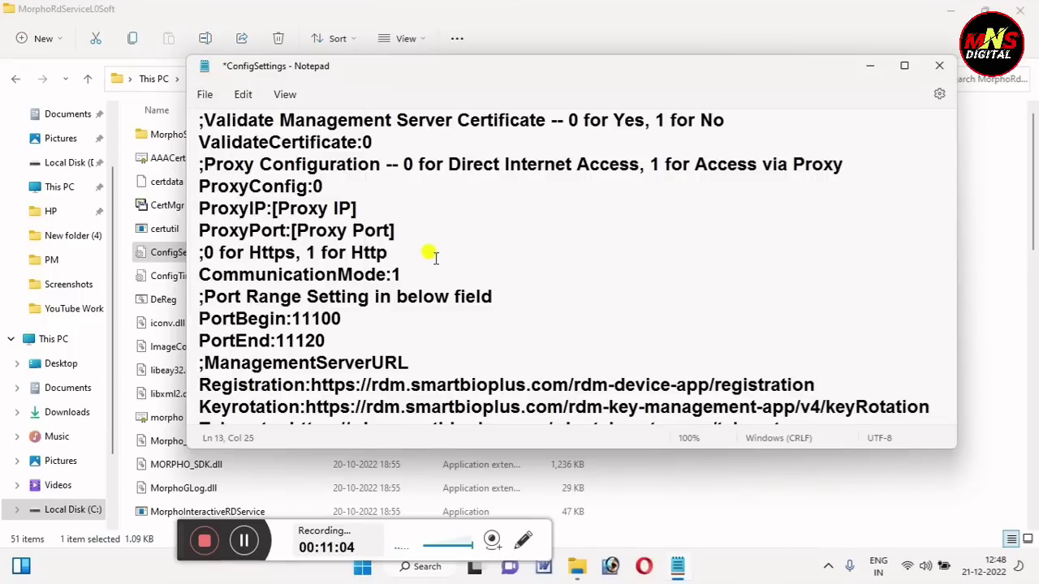
# Set CommunicationMode back to 0 for Https and close the ConfigSettings file
pyautogui.click(428, 271)
pyautogui.press('BackSpace')
pyautogui.write('0')
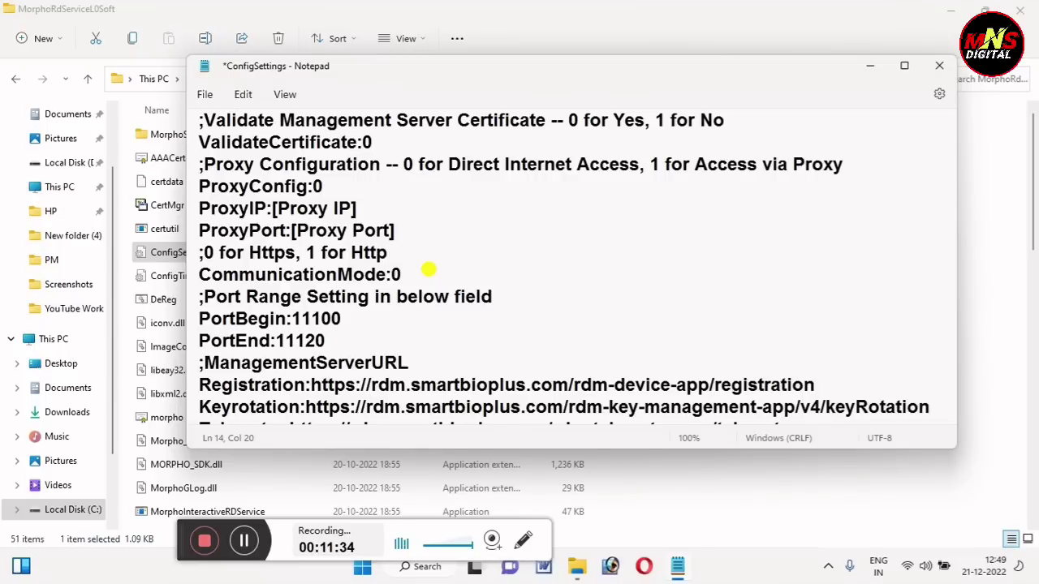
pyautogui.click(939, 67)
pyautogui.click(548, 295)
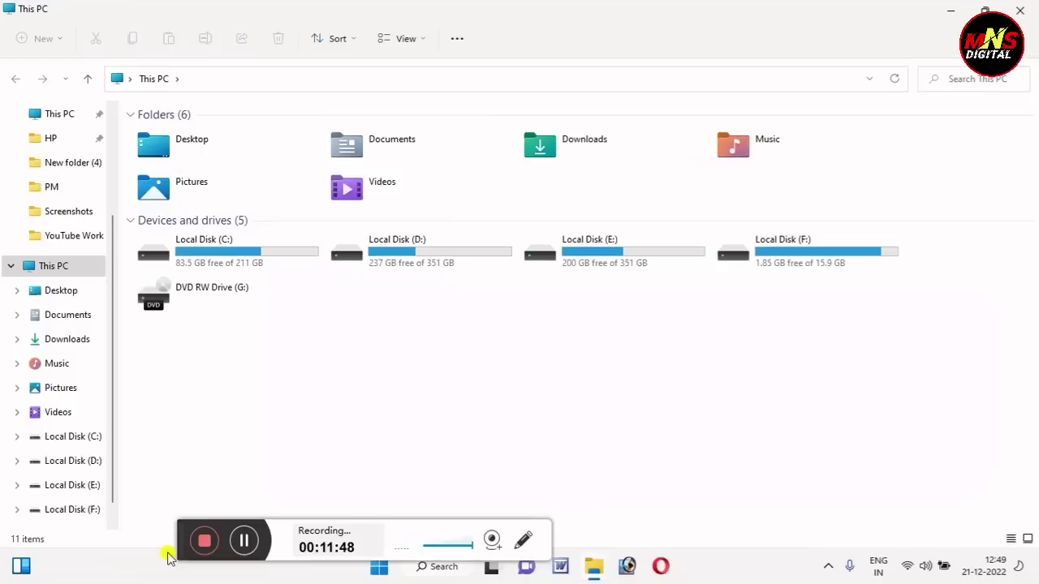
# Open the Windows Services console and restart the Morpho RD Service
pyautogui.moveTo(179, 528); pyautogui.dragTo(4, 503)
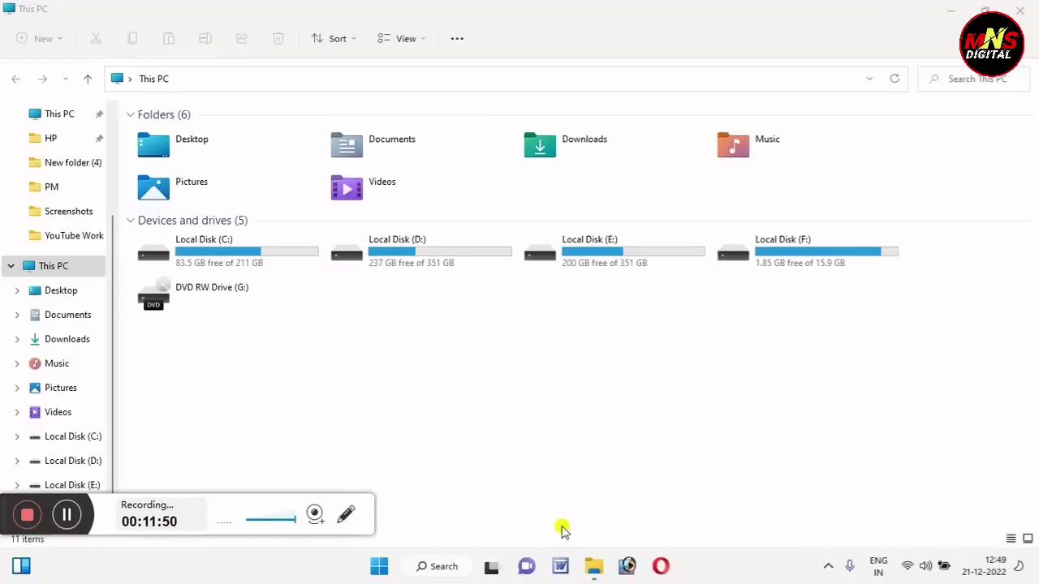
pyautogui.click(449, 568)
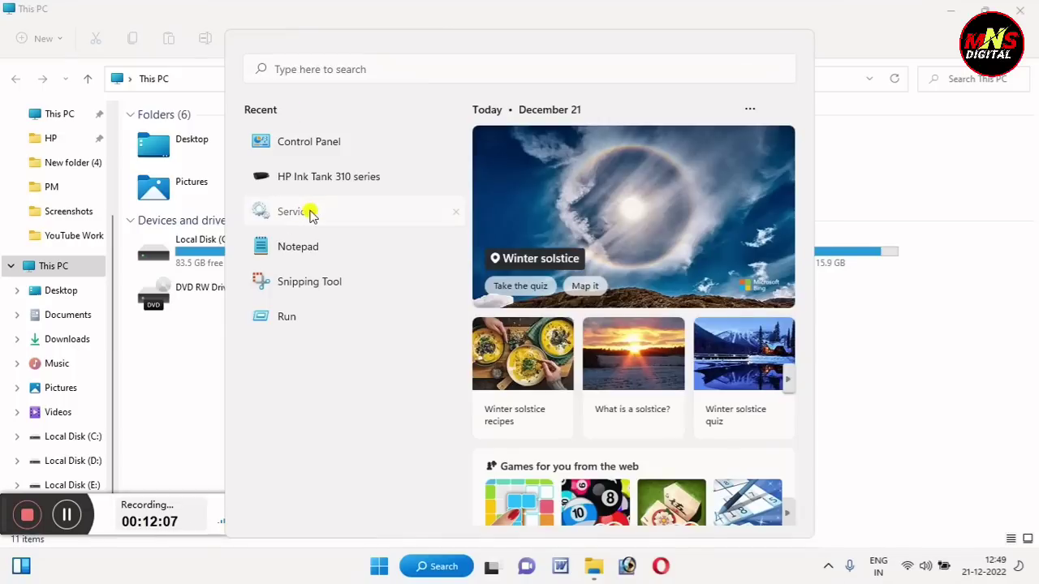
pyautogui.click(311, 213)
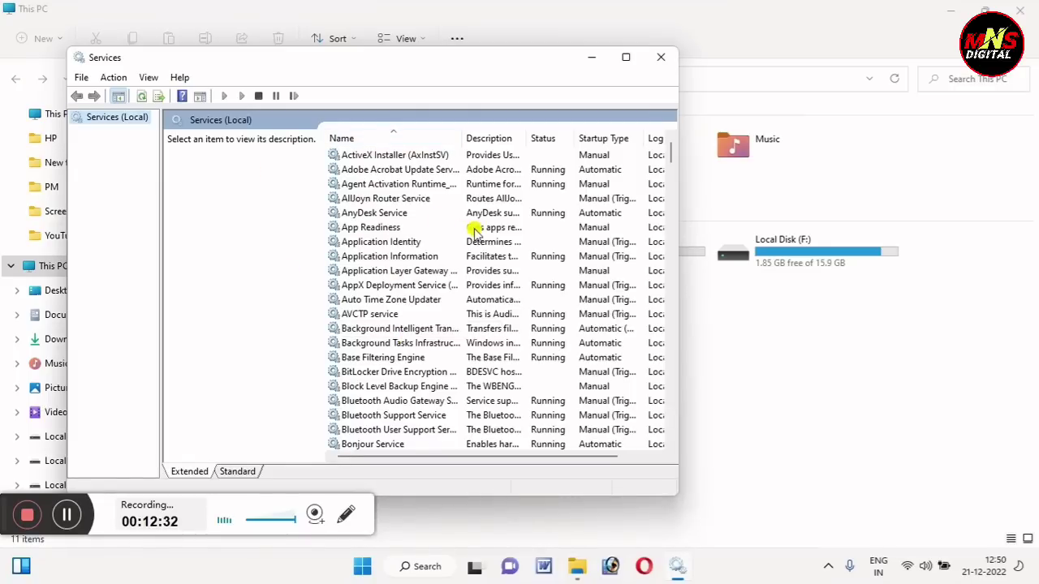
pyautogui.scroll(-4, 371, 317)
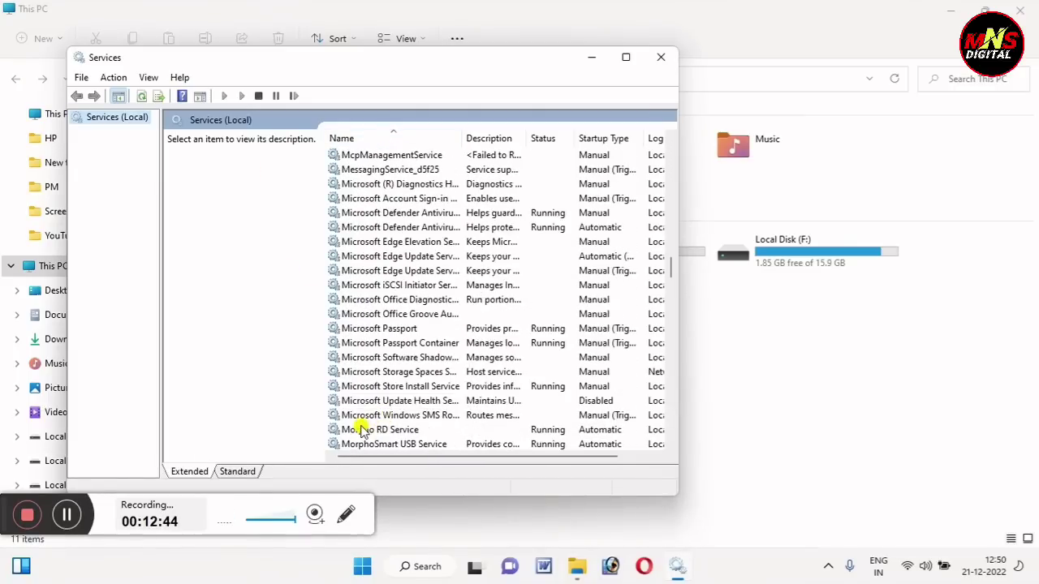
pyautogui.scroll(-2, 362, 418)
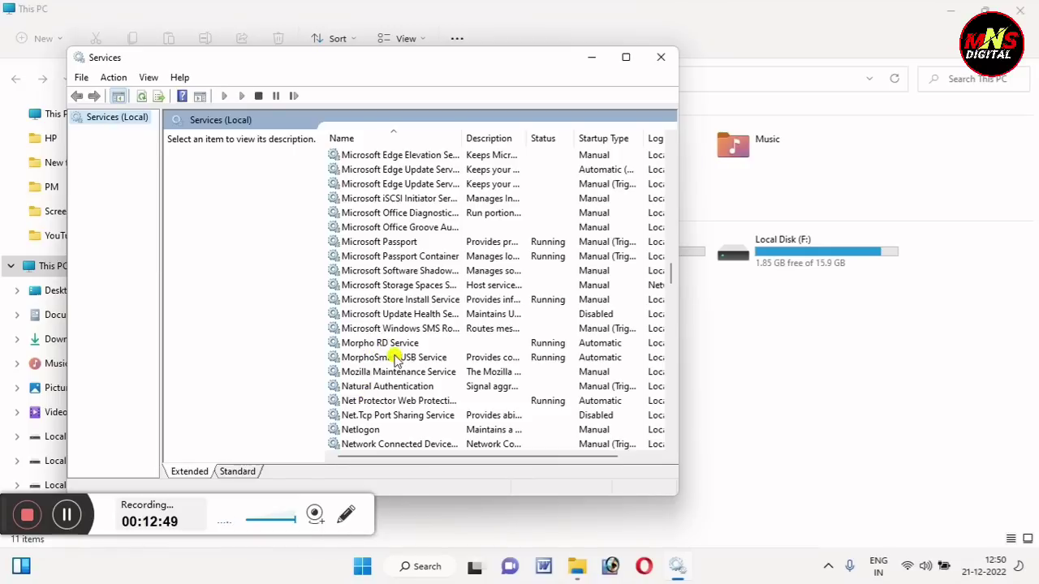
pyautogui.click(377, 343)
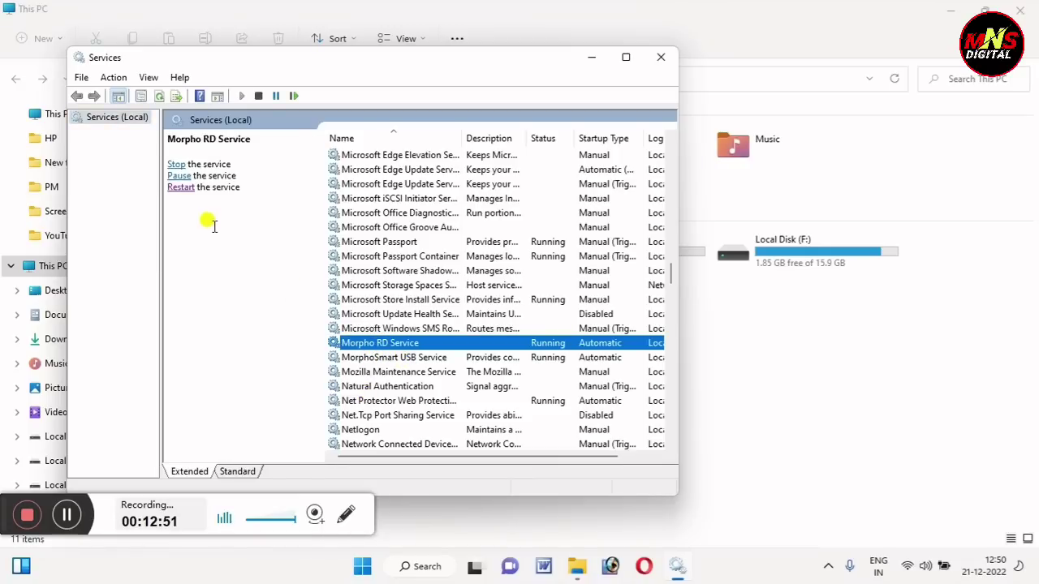
pyautogui.click(174, 188)
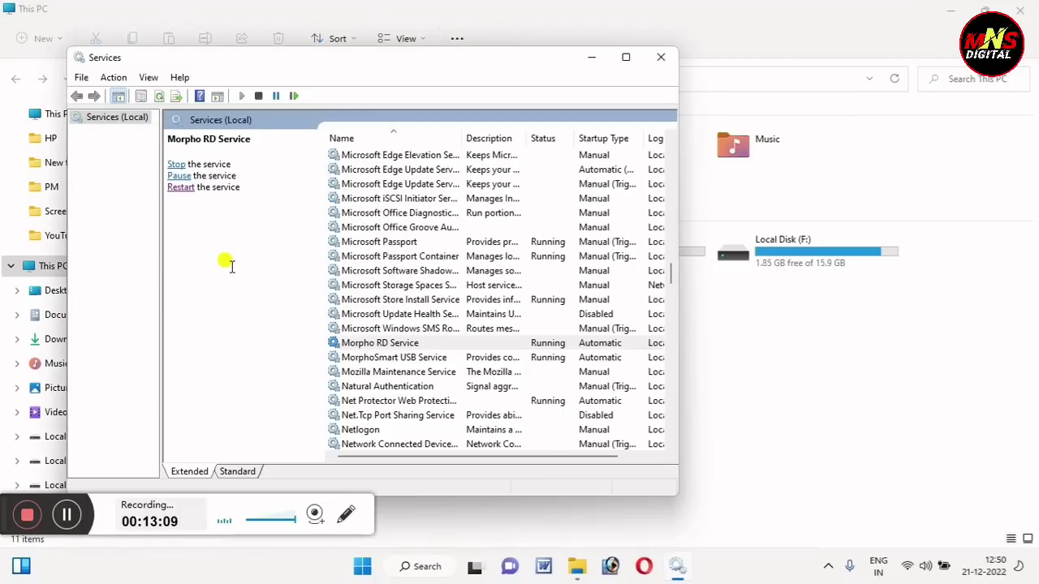
# Restart the MorphoSmart USB Service and close the Services console
pyautogui.click(357, 357)
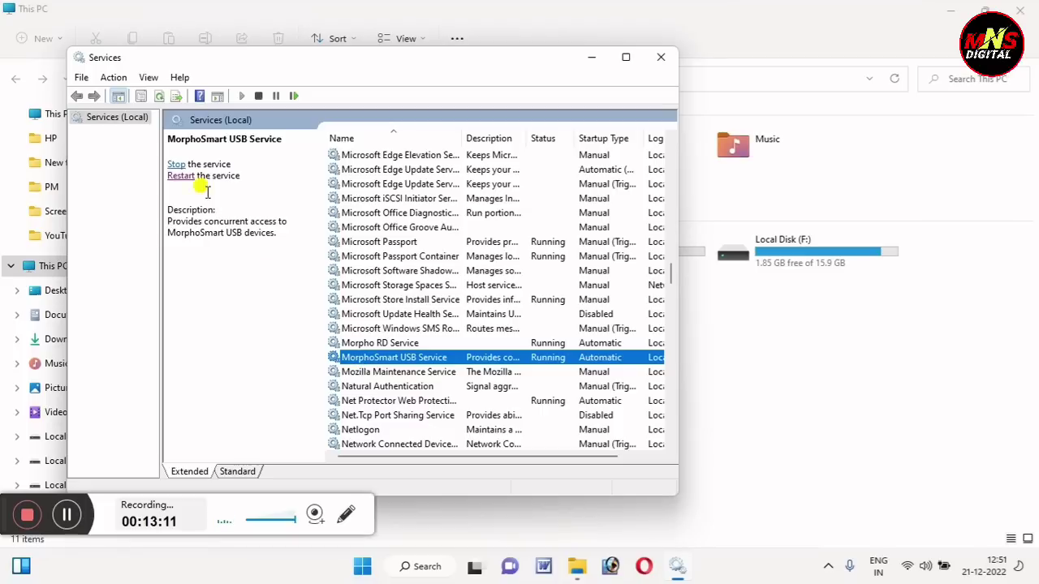
pyautogui.click(187, 175)
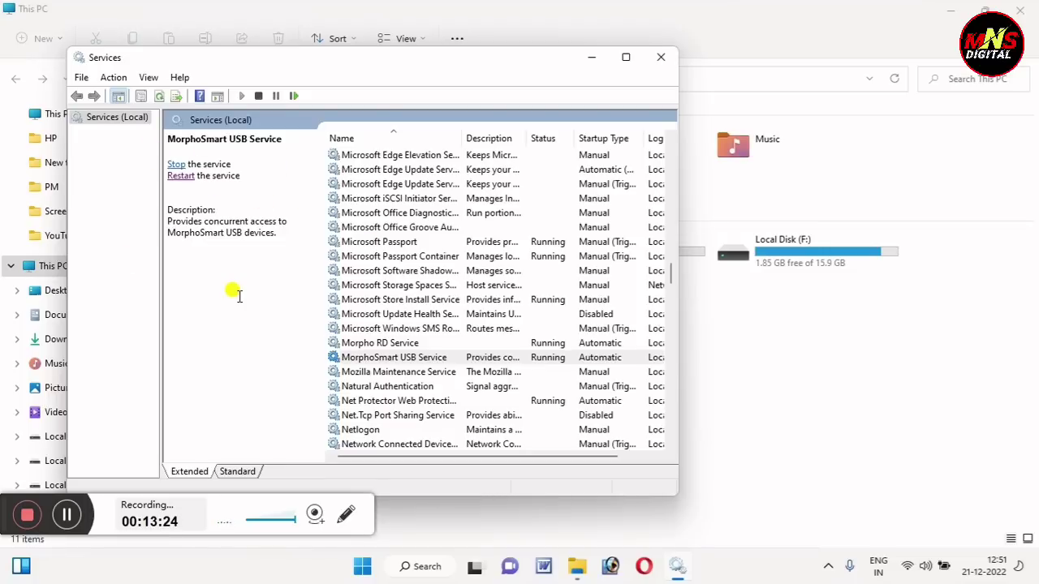
pyautogui.click(661, 57)
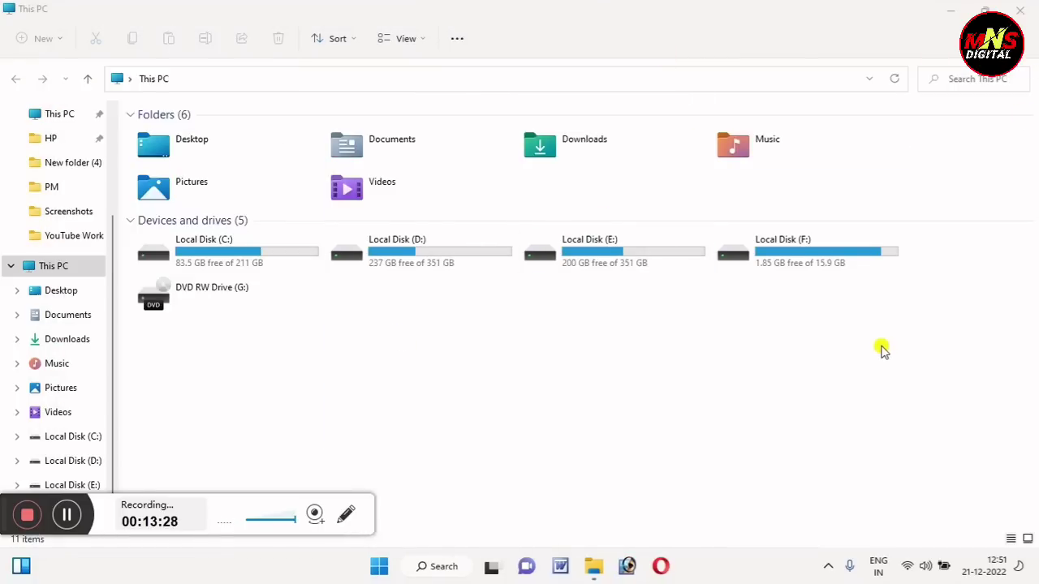